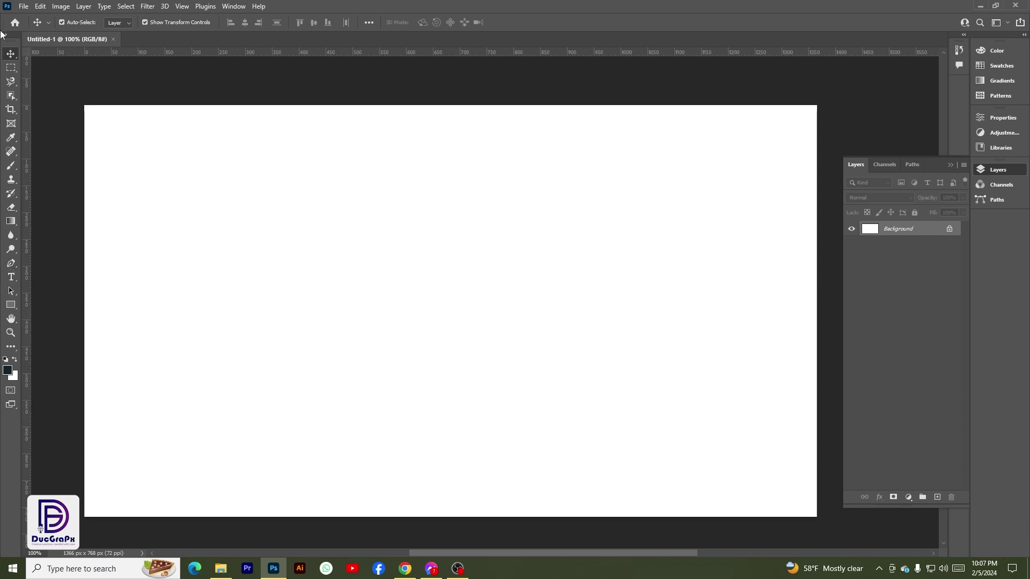
left_click(10, 72)
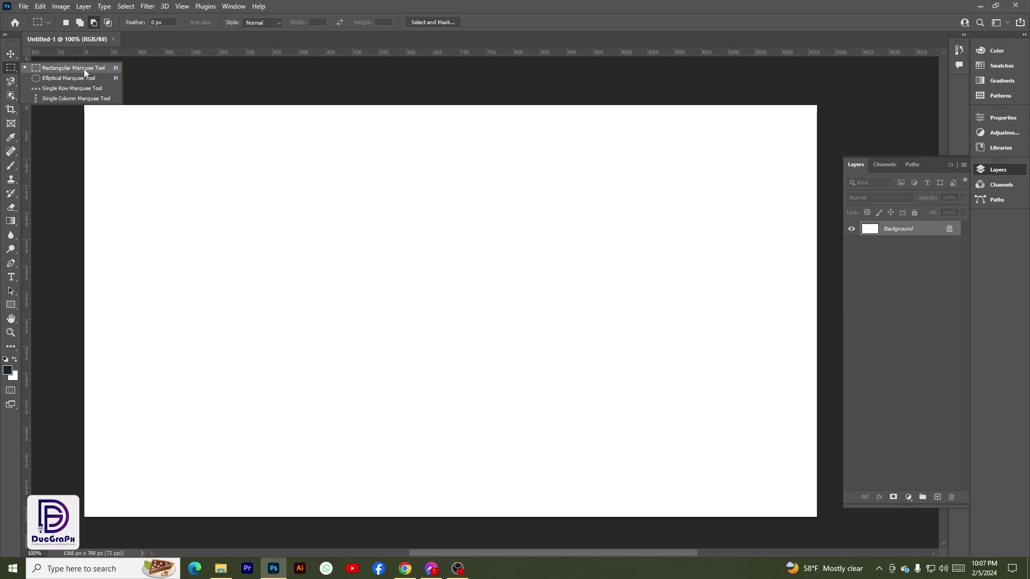
left_click(11, 54)
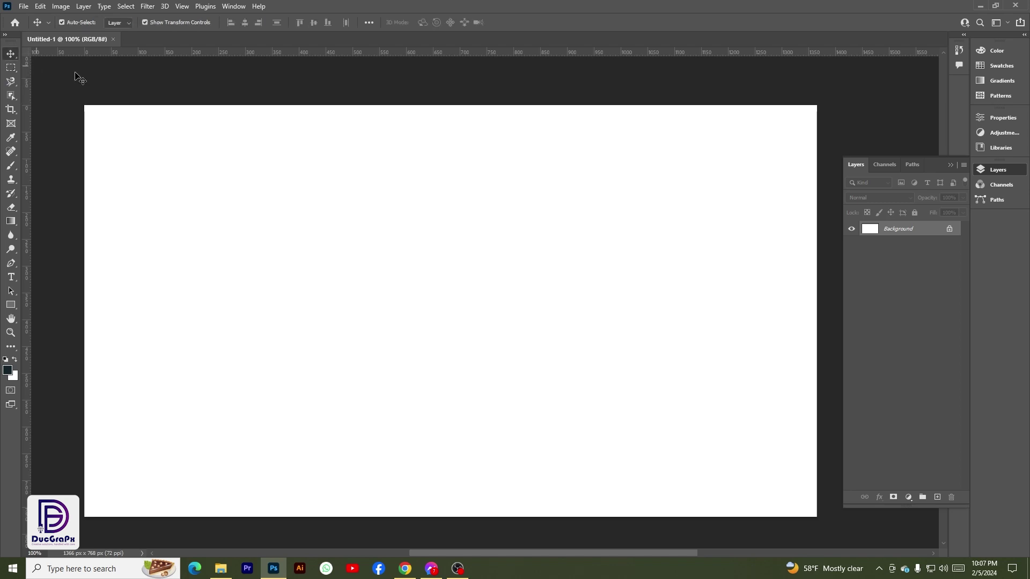
Open the image landmark-forest-tourism-sunrise-famous-ancient from the Picture folder.
key("ctrl")
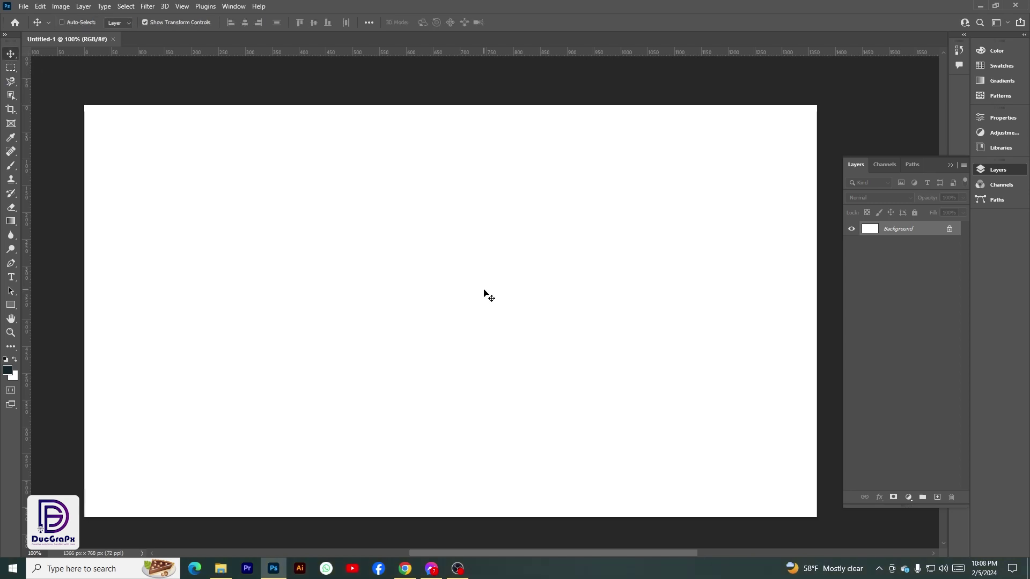
key("ctrl+o")
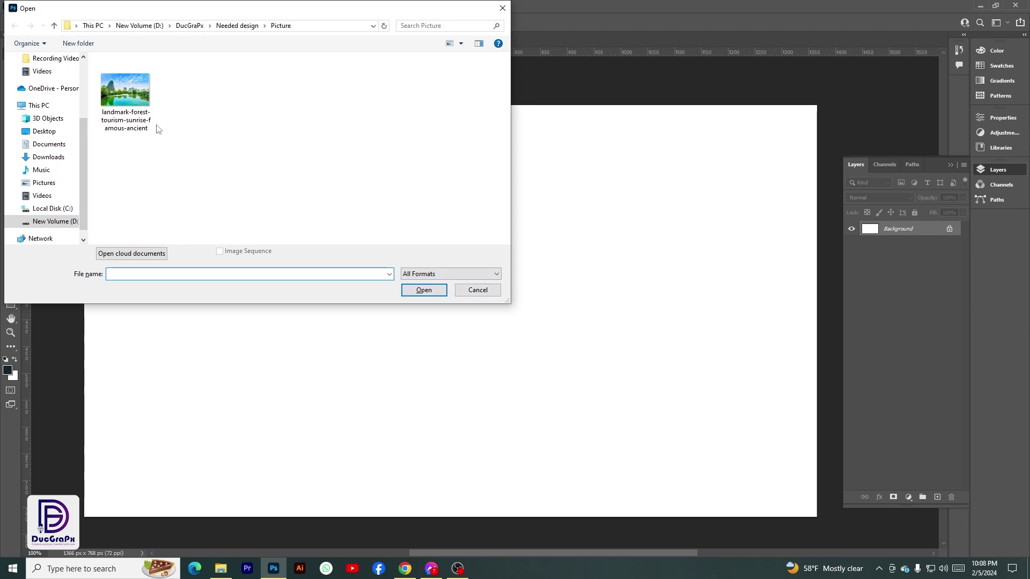
left_click(138, 115)
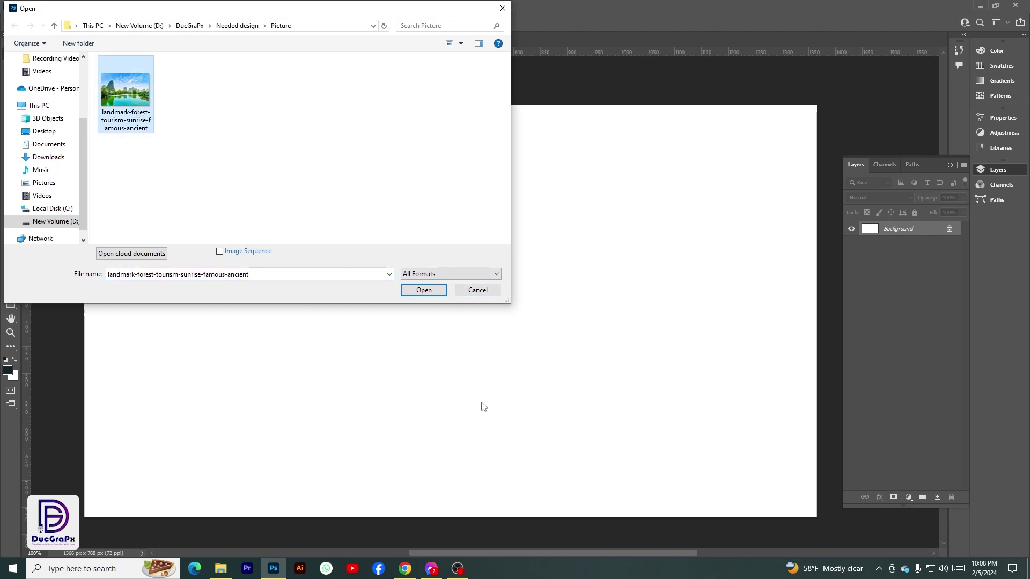
left_click(431, 290)
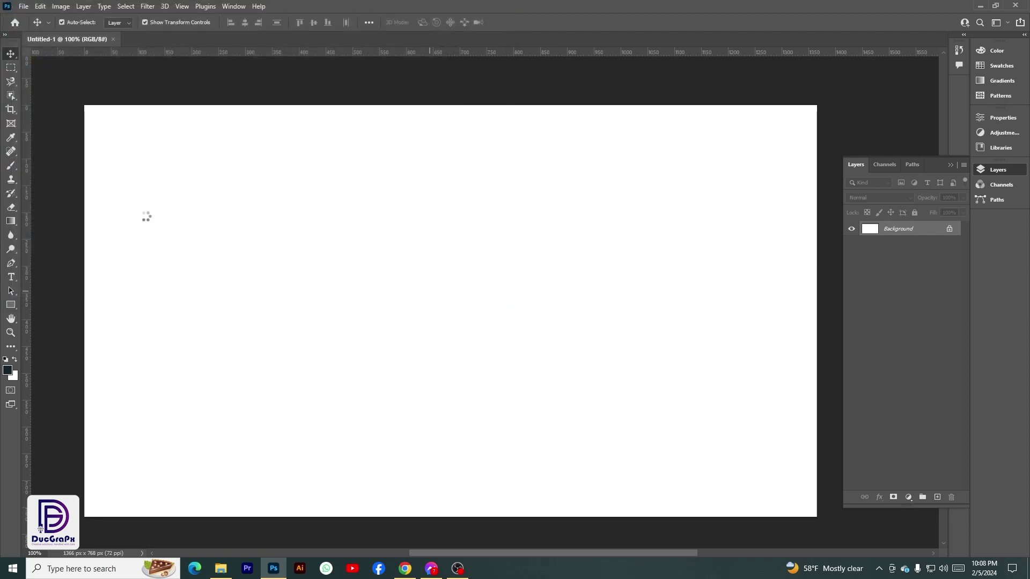
scroll(282, 185, "down", 1)
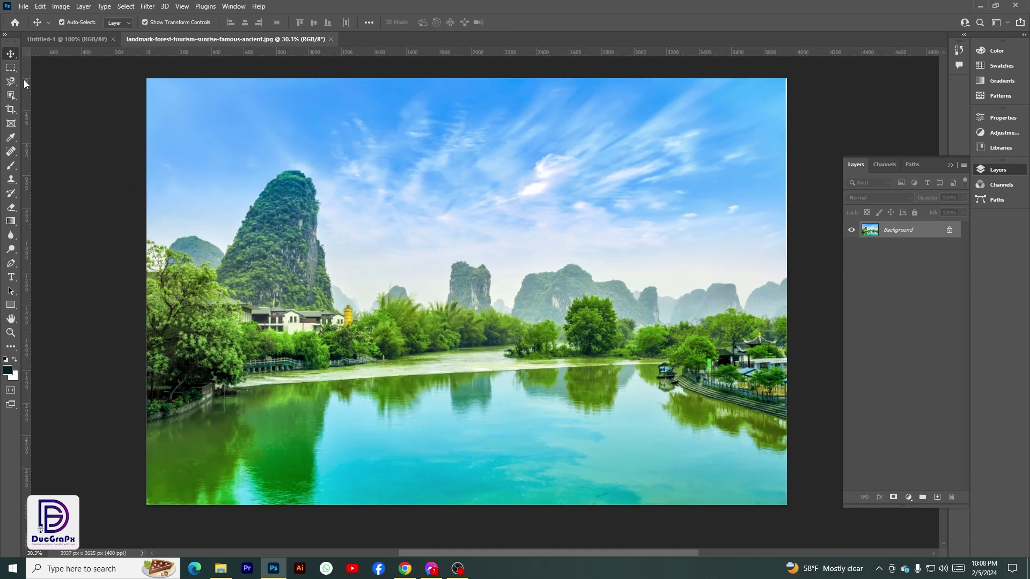
Select the tall rock peak with the Rectangular Marquee tool and move the selected area into the Untitled-1 document.
left_click(11, 67)
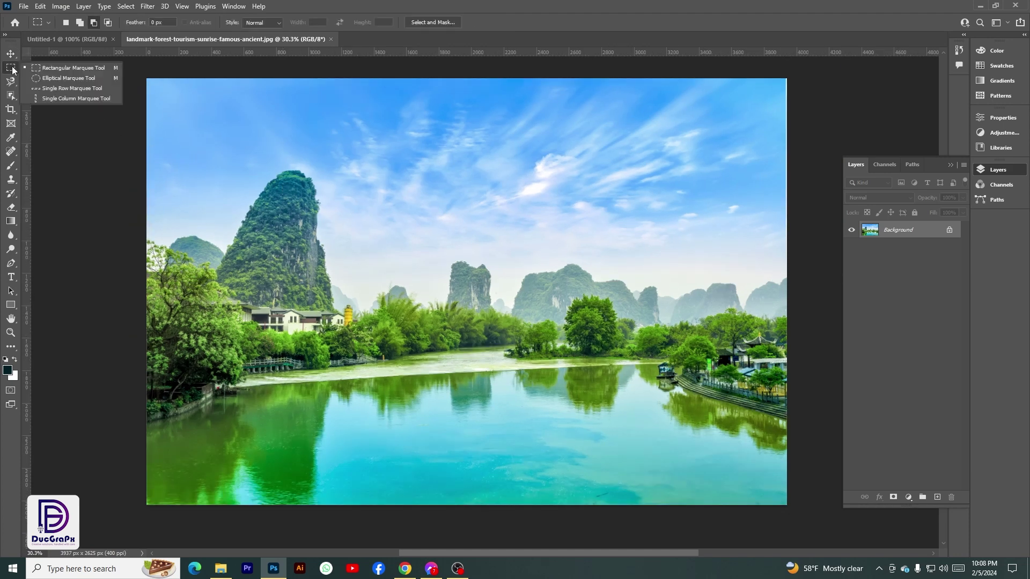
left_click(45, 71)
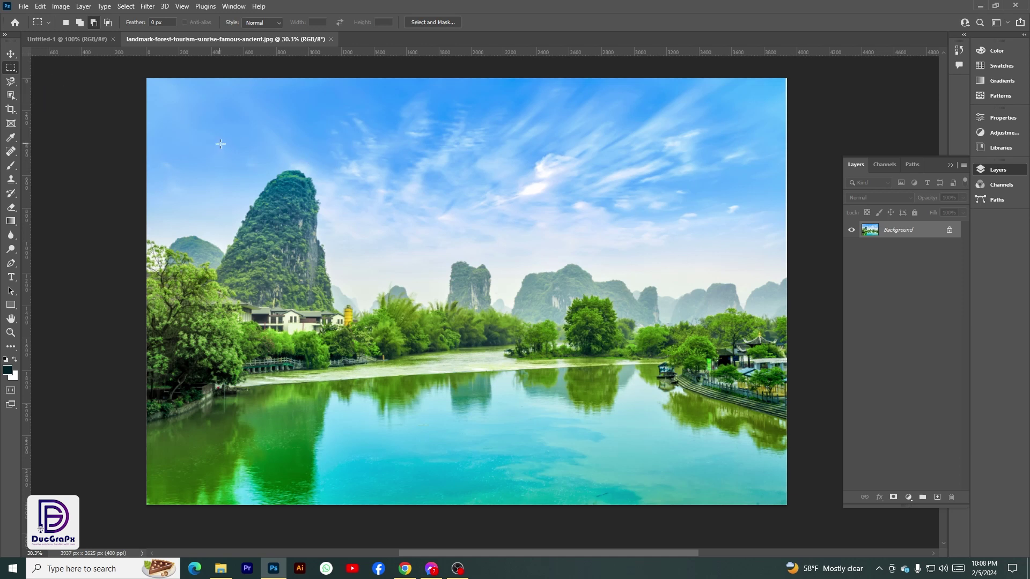
left_click_drag(234, 144, 336, 304)
left_click(10, 54)
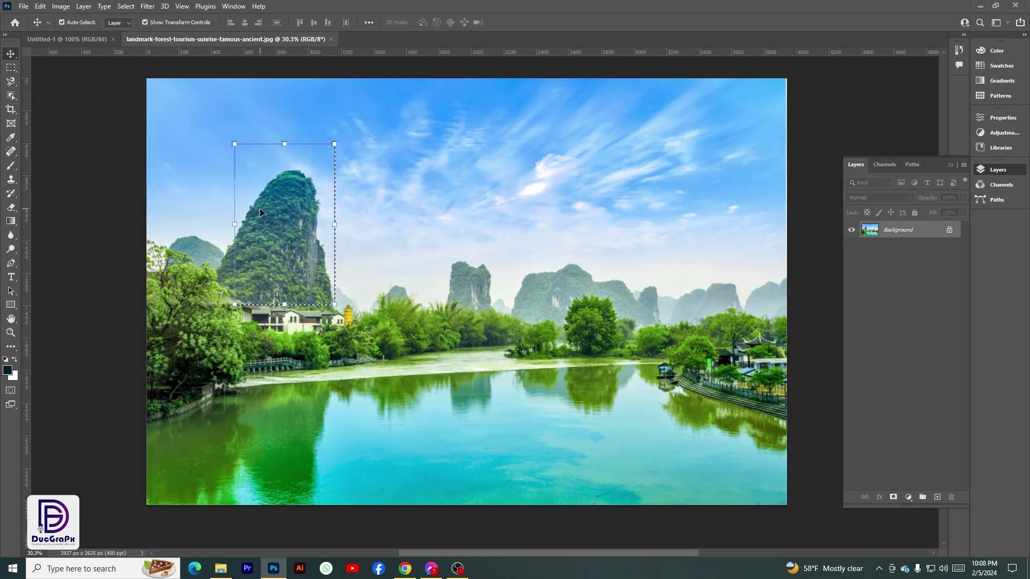
left_click_drag(292, 219, 298, 308)
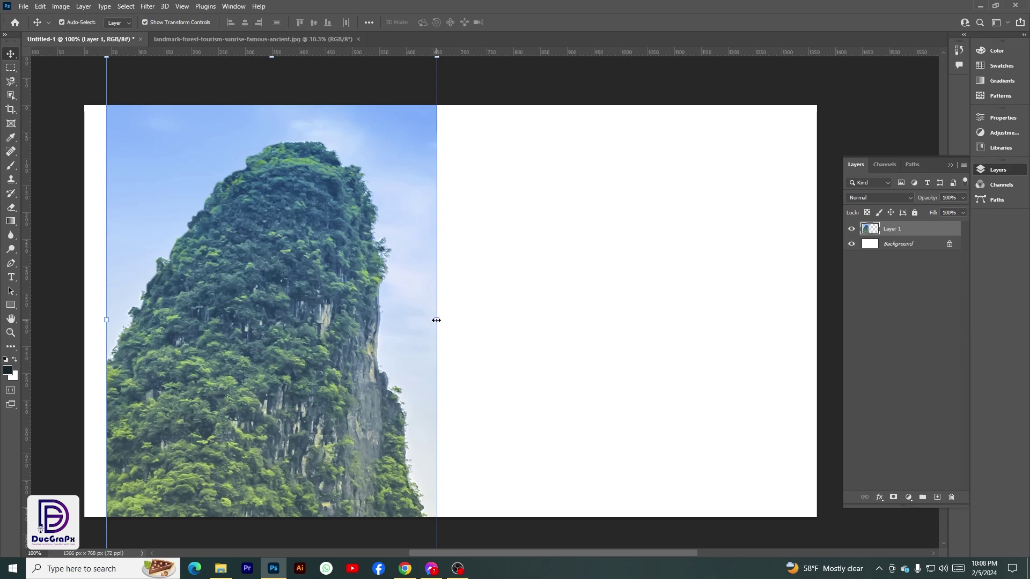
Scale the rectangular peak cutout to 65.96% and reposition it left of the canvas centre.
left_click_drag(437, 320, 382, 336)
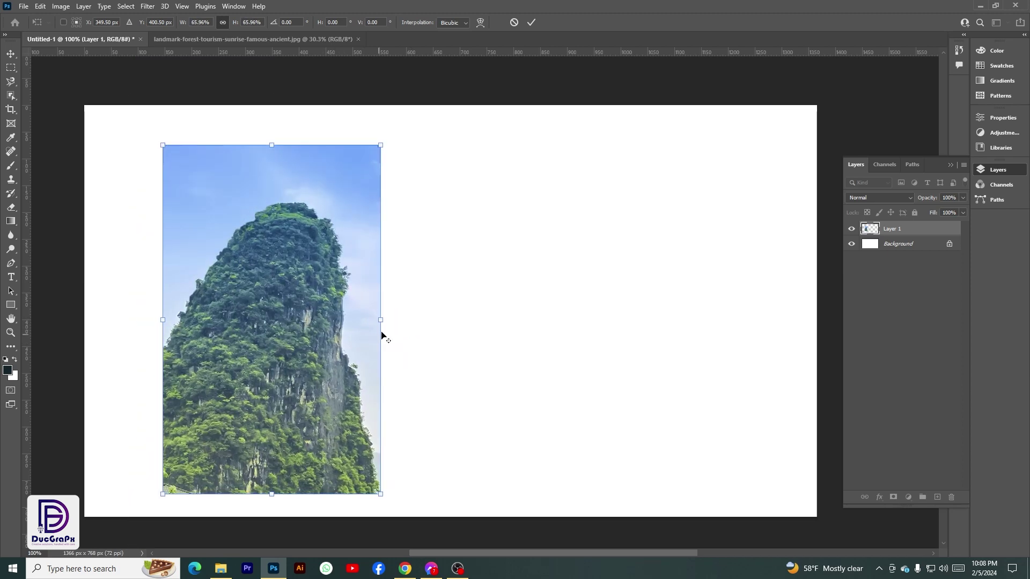
left_click(531, 23)
left_click_drag(268, 301, 322, 281)
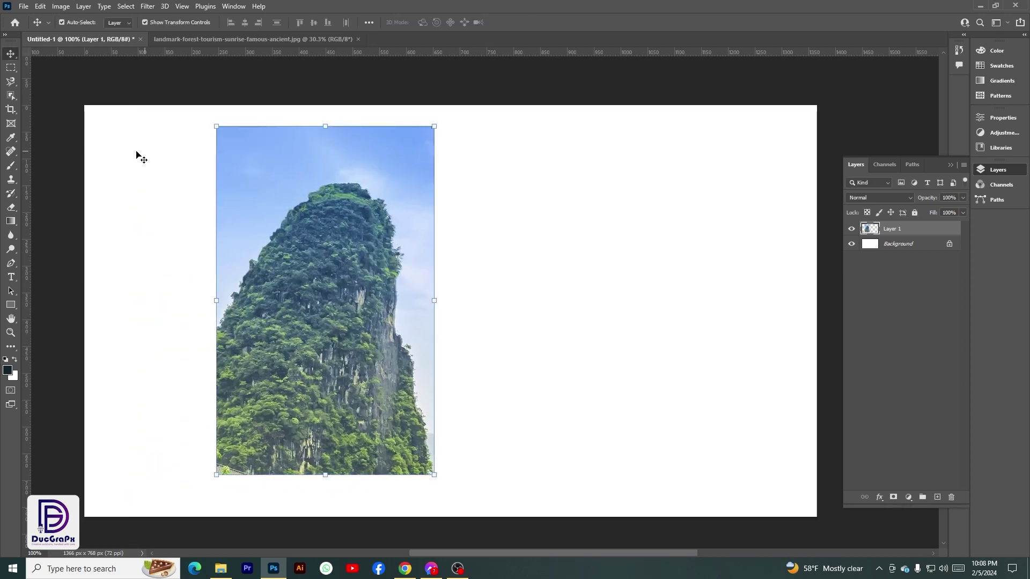
left_click(155, 158)
Return to the landscape image and clear the rectangular selection around the peak using the Elliptical Marquee tool.
left_click(239, 43)
key("m")
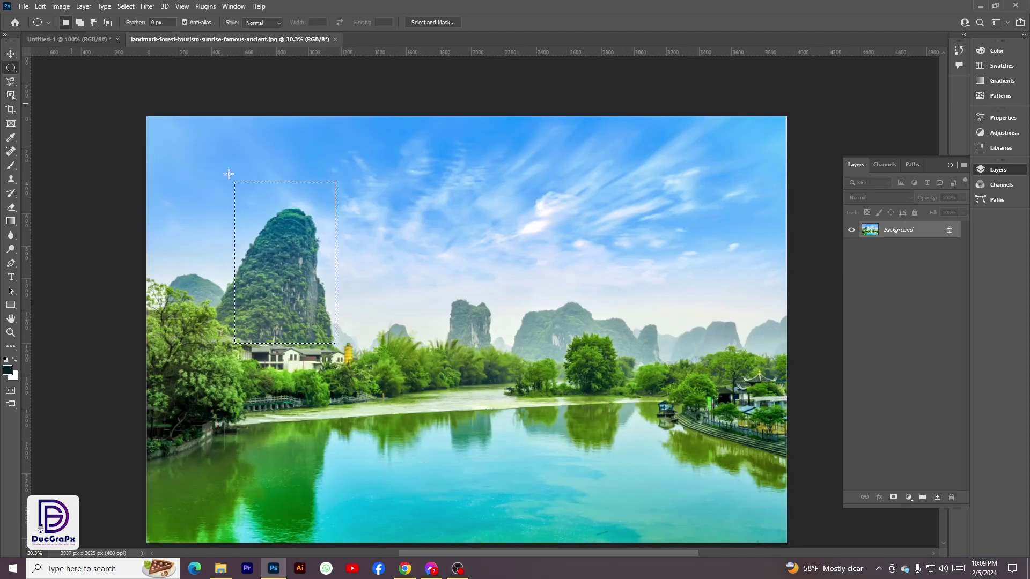
left_click(256, 211)
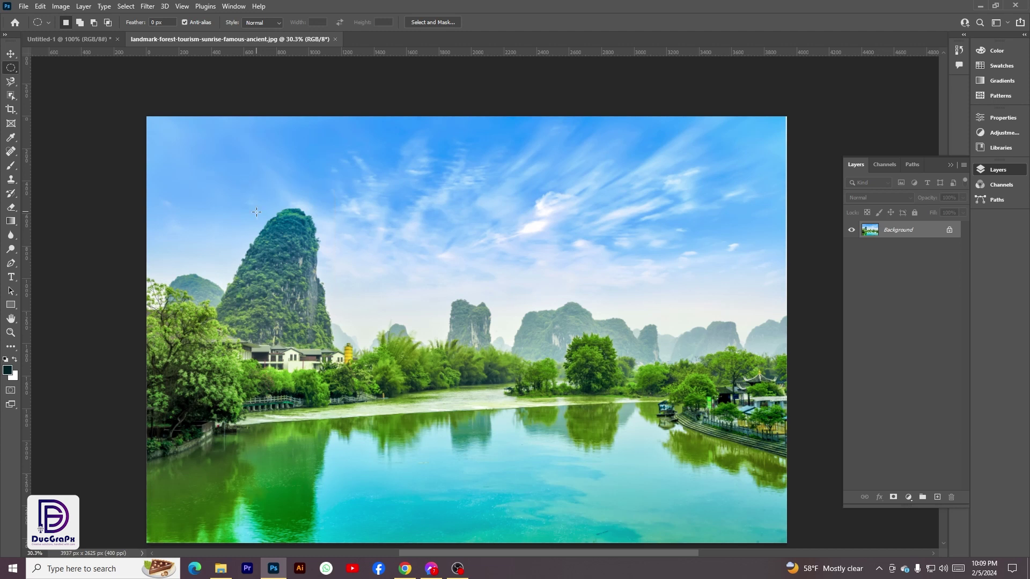
Draw a circular selection around the tall rock peak with the Elliptical Marquee tool.
right_click(11, 67)
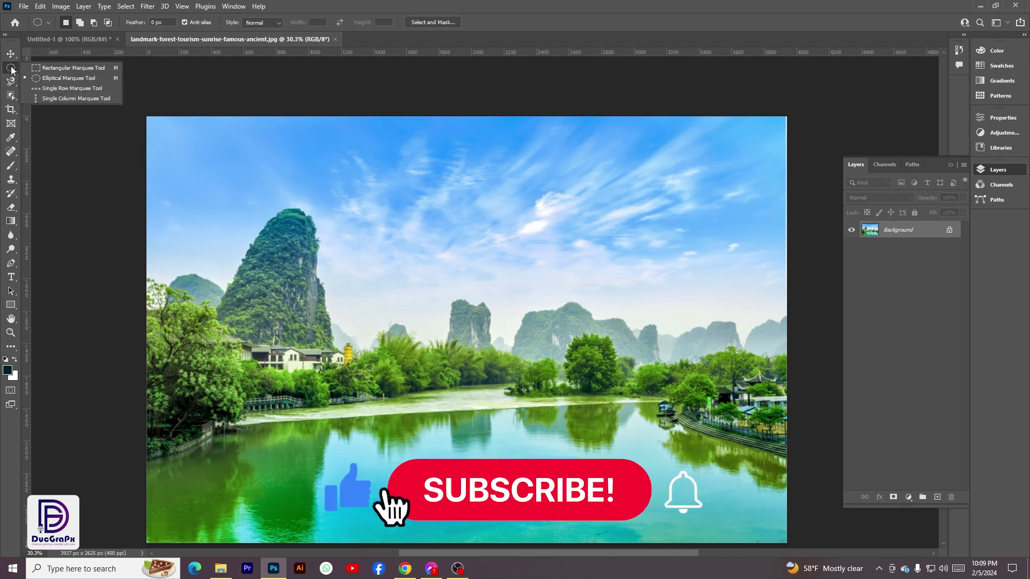
left_click(47, 82)
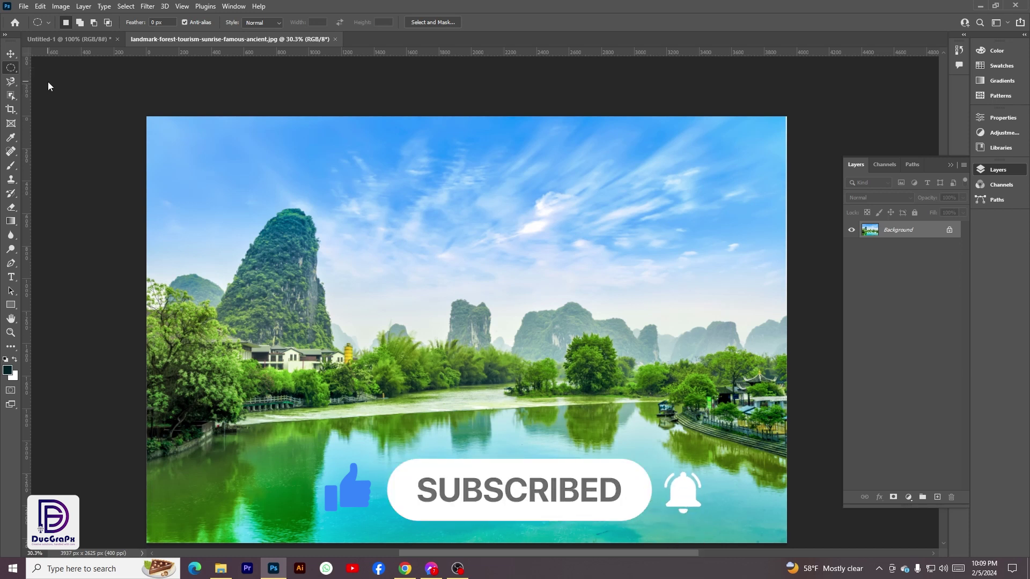
left_click_drag(255, 208, 365, 323)
left_click_drag(245, 203, 369, 274)
left_click_drag(246, 188, 284, 246)
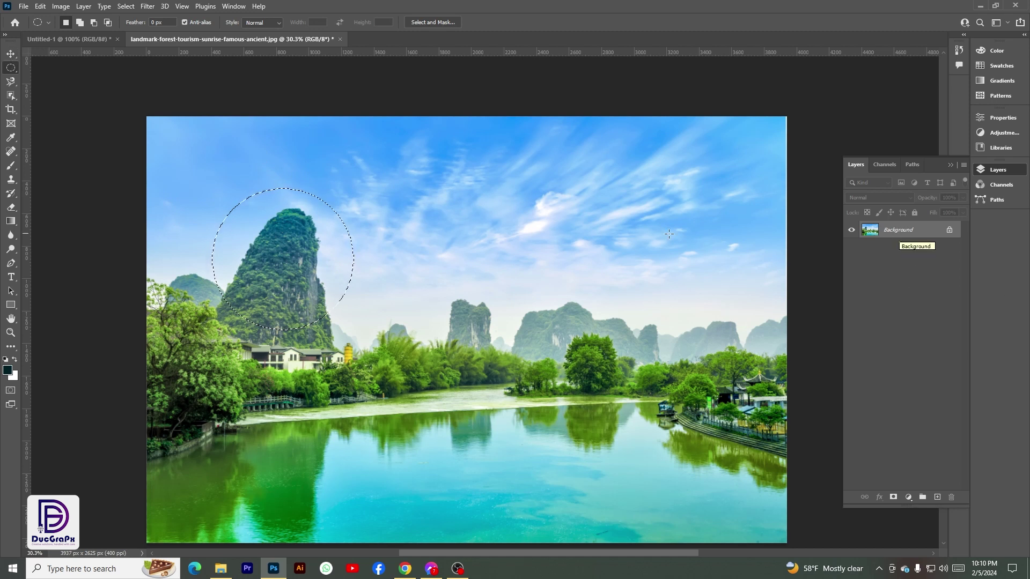
Move the circular peak selection into Untitled-1, scaled to 34.90% and rotated -2.50°, and place it beside the rectangular cutout.
left_click(9, 52)
left_click_drag(289, 273, 590, 273)
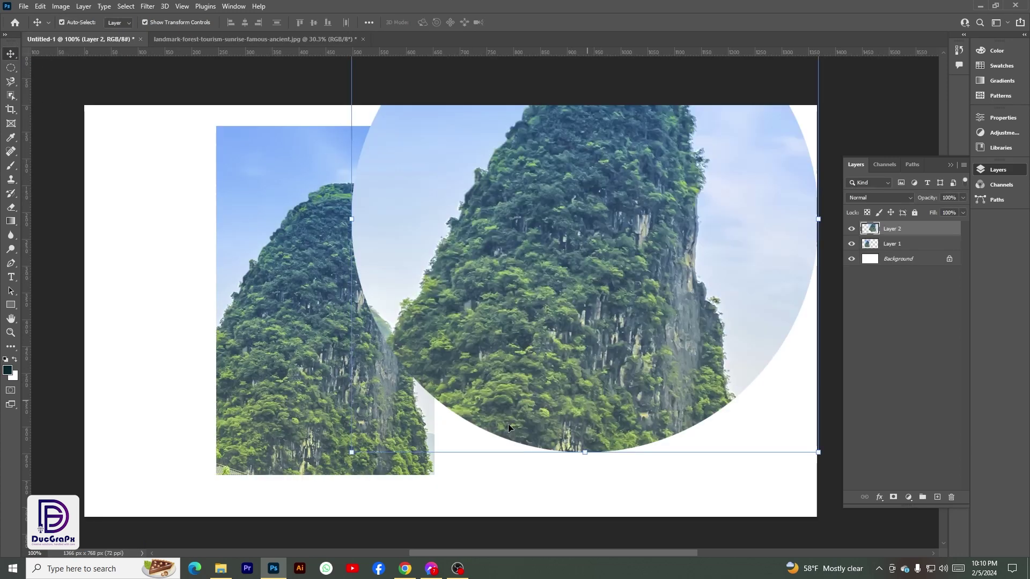
left_click_drag(590, 459, 579, 306)
left_click_drag(599, 248, 556, 339)
left_click_drag(428, 232, 423, 238)
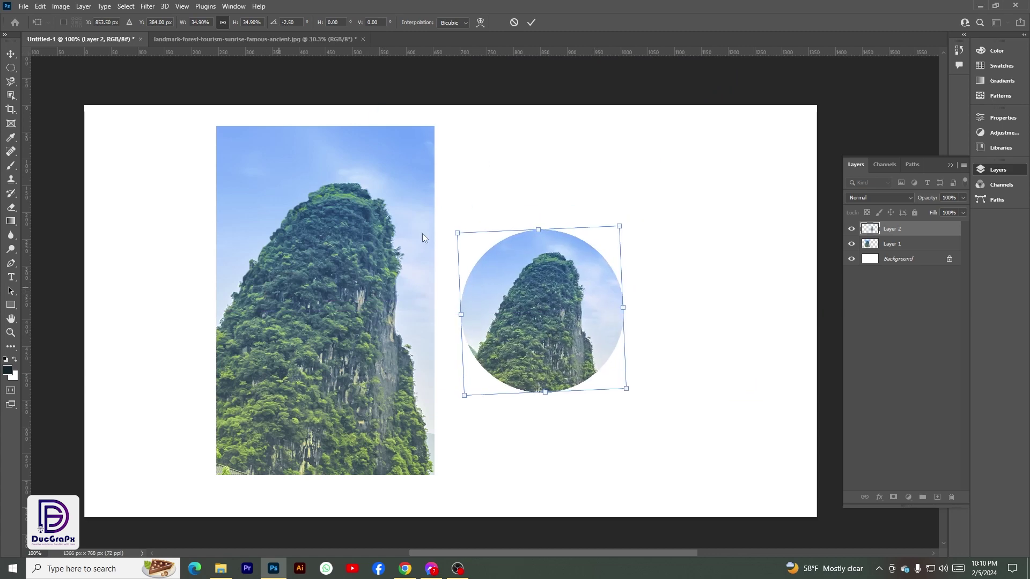
left_click(531, 22)
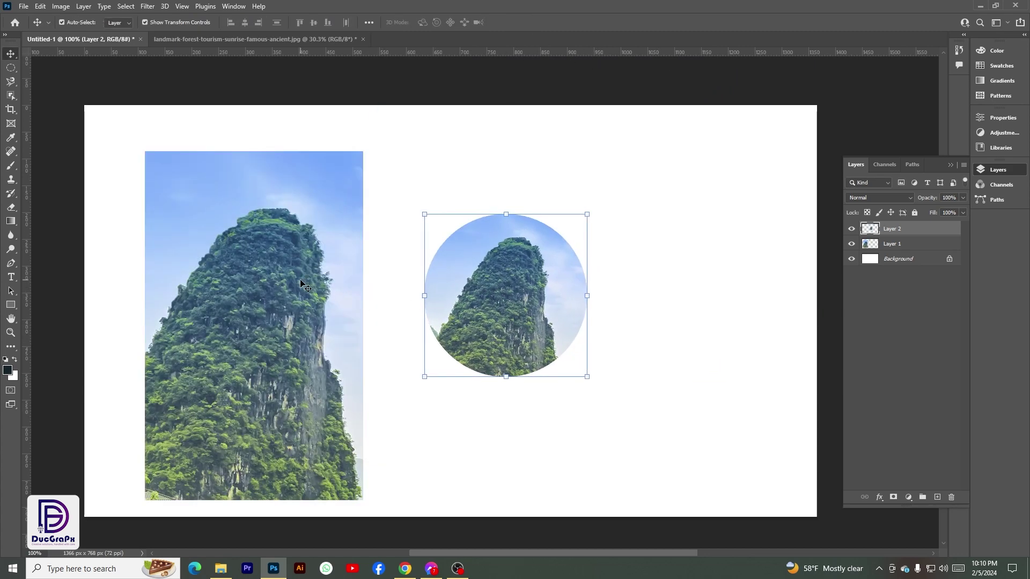
Alternate the active layer between the rectangular and circular cutouts on the canvas, nudging the rectangular cutout slightly.
left_click(362, 257)
left_click(504, 293)
left_click_drag(279, 270, 289, 274)
left_click(507, 290)
left_click(279, 283)
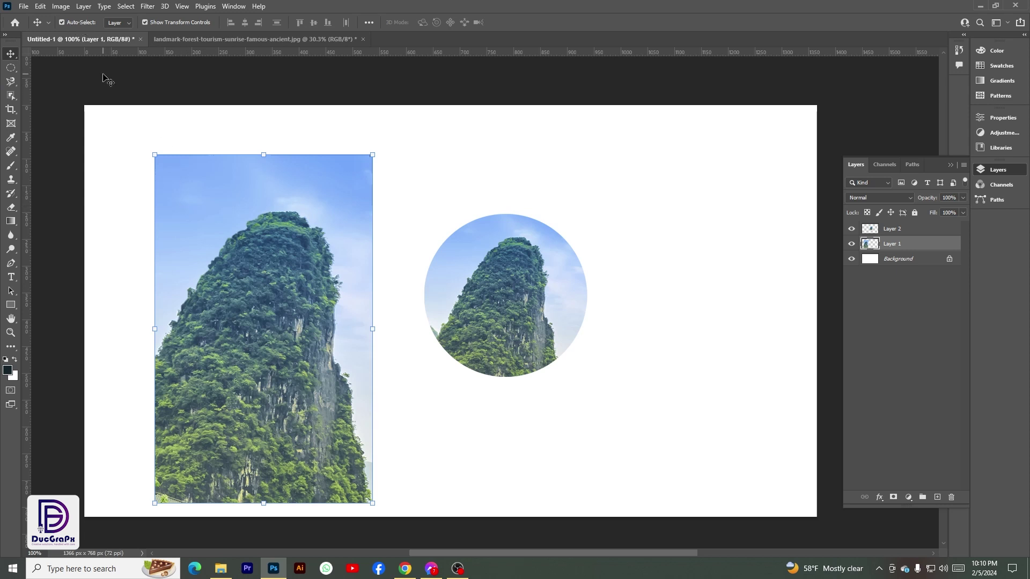
left_click(494, 296)
left_click(282, 295)
left_click(520, 311)
left_click_drag(307, 278, 307, 268)
left_click(547, 320)
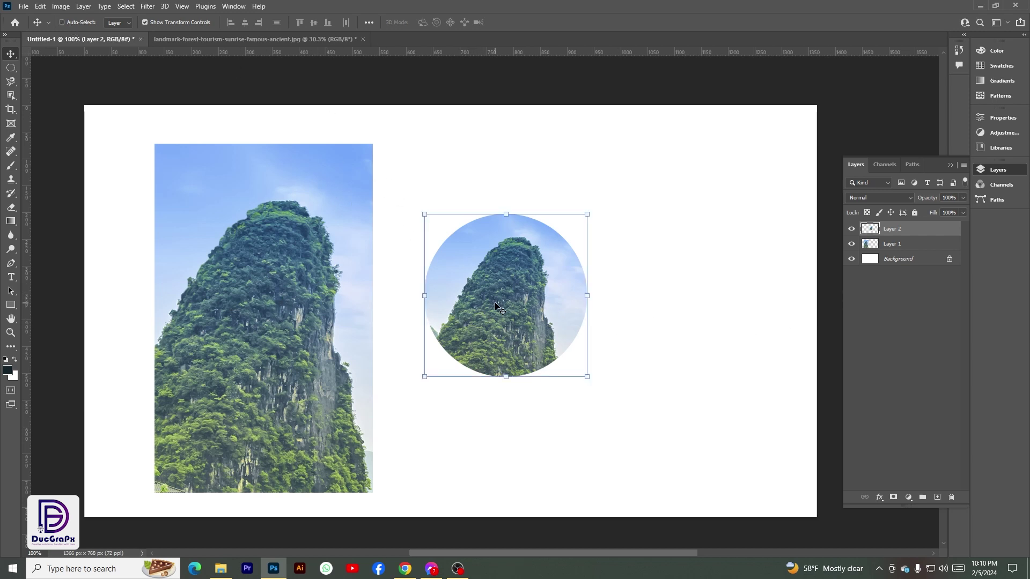
With Auto-Select off, make Layer 1 active, switch to the layer above it, and return to Layer 1.
left_click(928, 246)
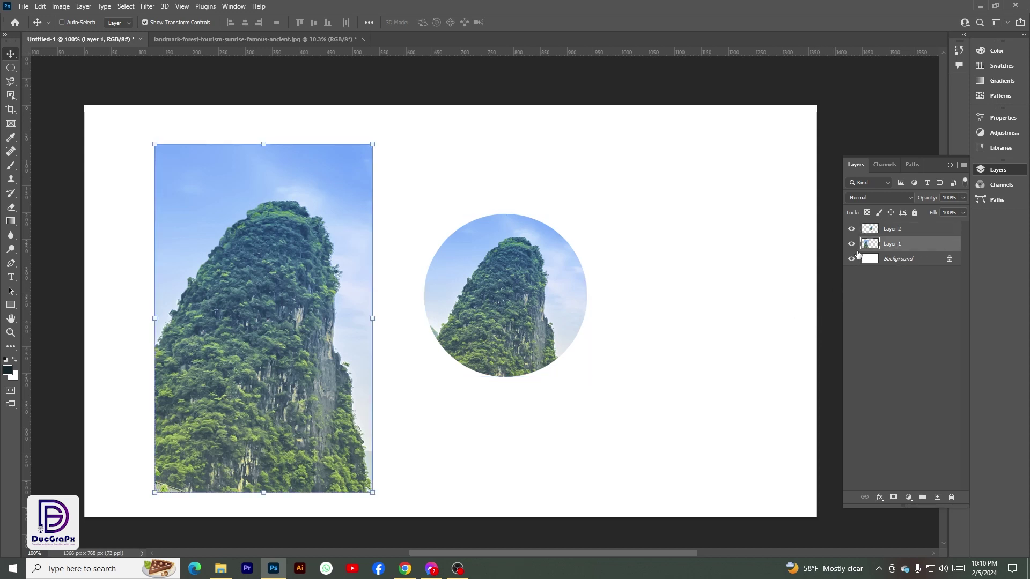
key("alt+bracketright")
key("alt+bracketleft")
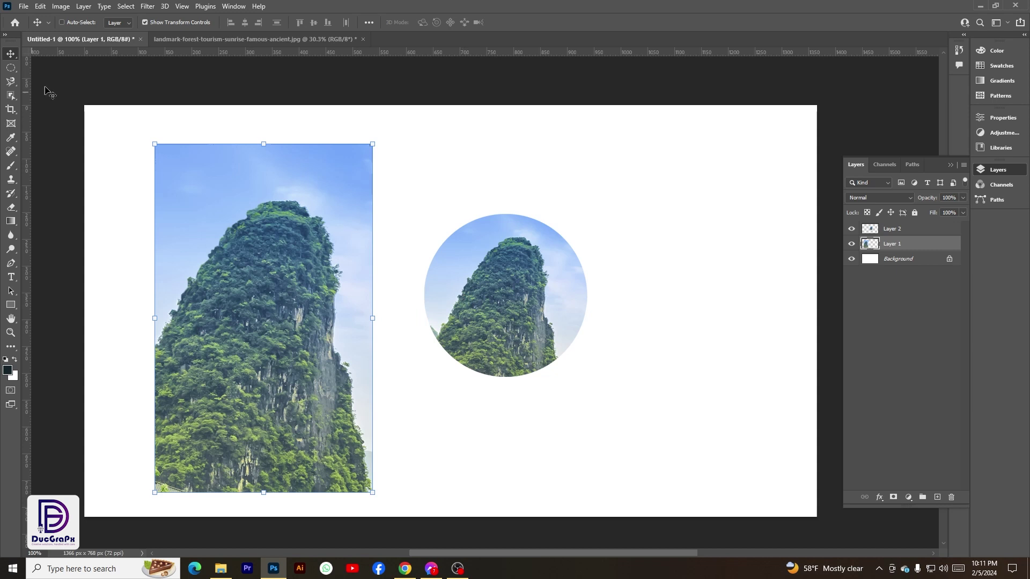
Turn on Auto-Select, select the rectangular cutout and scale it down slightly about its centre.
left_click(74, 25)
left_click_drag(128, 127, 514, 389)
left_click(228, 208)
left_click_drag(372, 143, 361, 162)
left_click(531, 22)
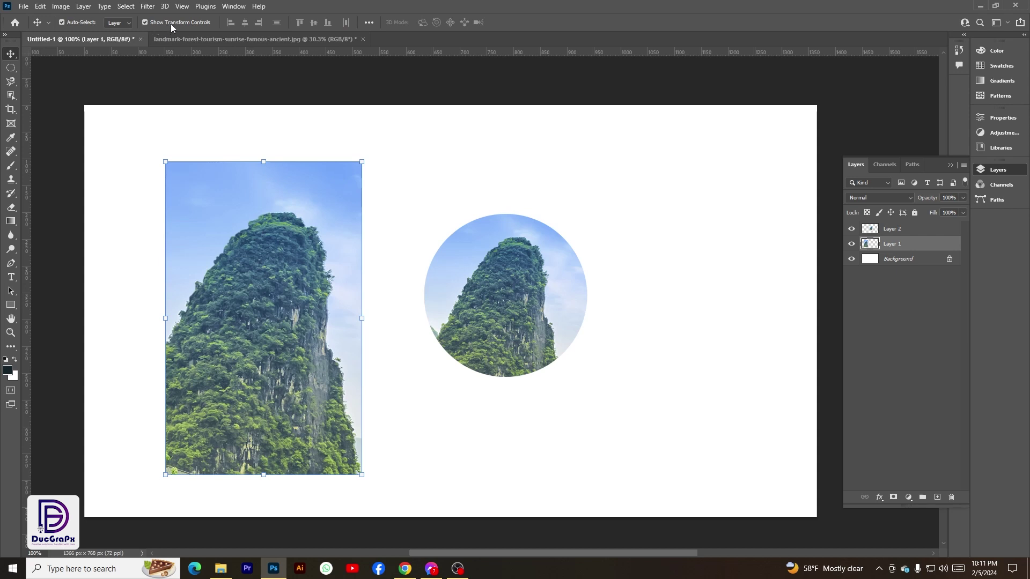
Turn off Show Transform Controls, try moving the rectangular cutout, and undo the last move.
left_click(145, 22)
left_click_drag(252, 241, 269, 215)
key("ctrl+z")
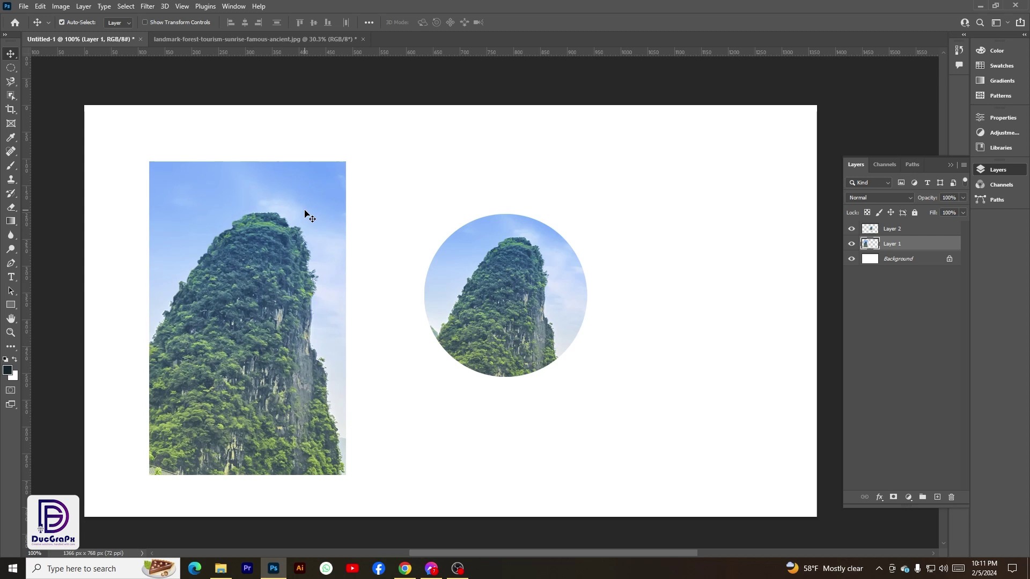
Start Free Transform on the rectangular cutout and commit it without resizing.
key("ctrl")
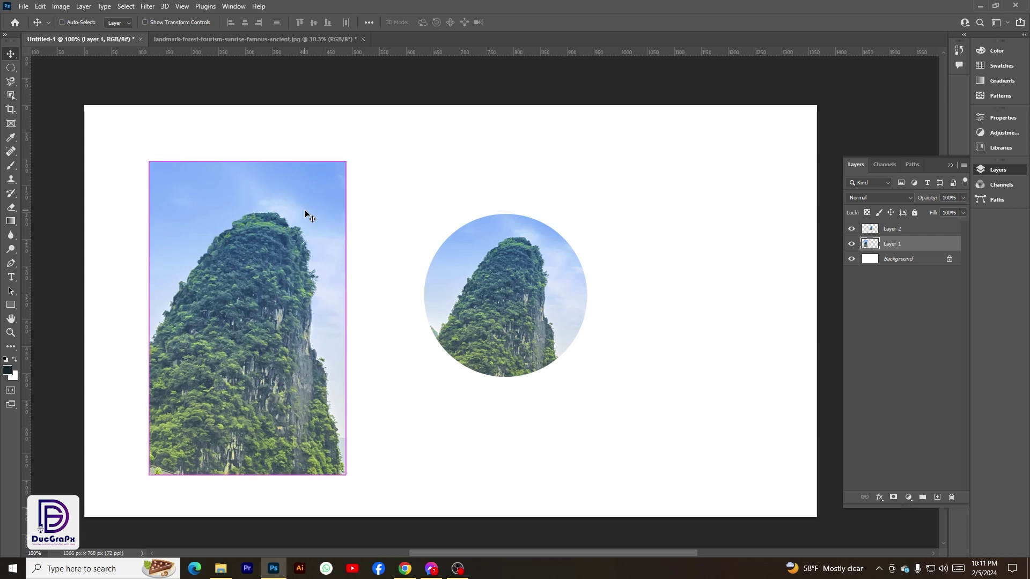
key("ctrl+t")
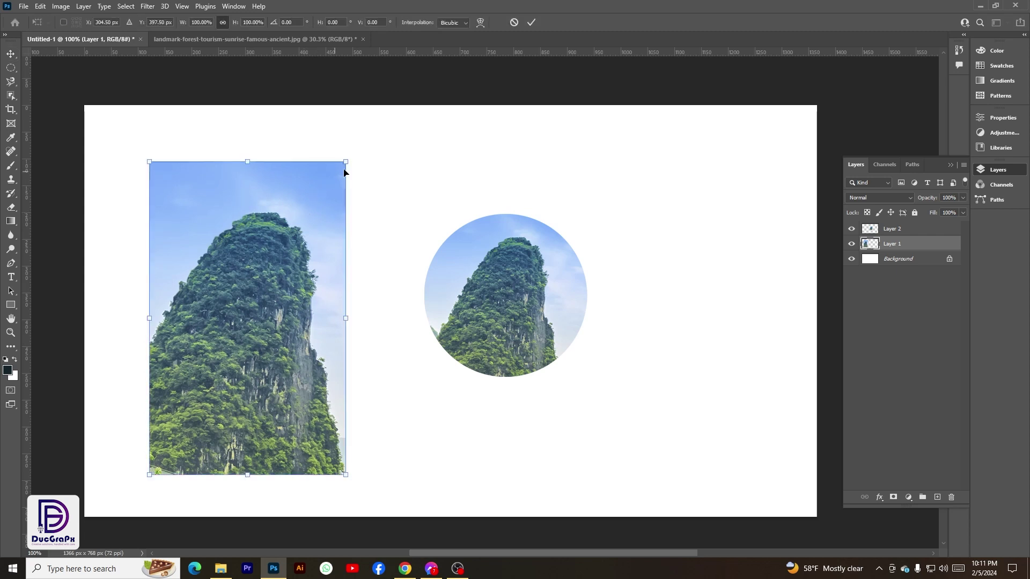
left_click(531, 22)
Reposition the rectangular cutout slightly right and up, with Show Transform Controls turned back on.
left_click_drag(349, 322, 371, 315)
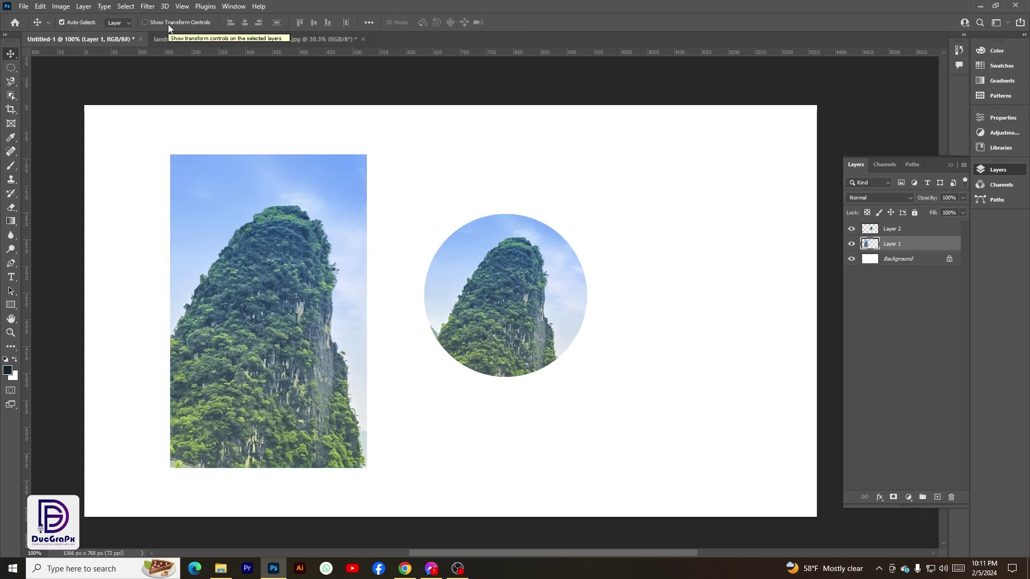
left_click(145, 22)
mouse_move(297, 223)
left_mouse_down()
mouse_move(281, 239)
mouse_move(289, 216)
left_mouse_up()
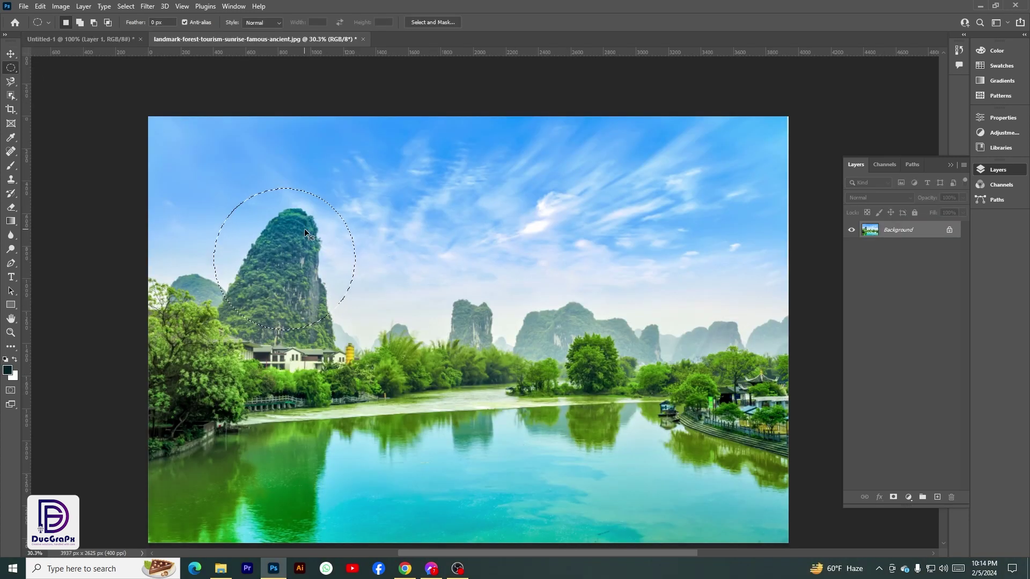
Replace the selection in the landscape image with a new circular one around the tall peak and set the feather to 5 px.
key("ctrl+d")
left_click_drag(134, 25, 155, 30)
left_click_drag(248, 205, 390, 350)
left_click_drag(334, 292, 305, 288)
type("5")
key("Return")
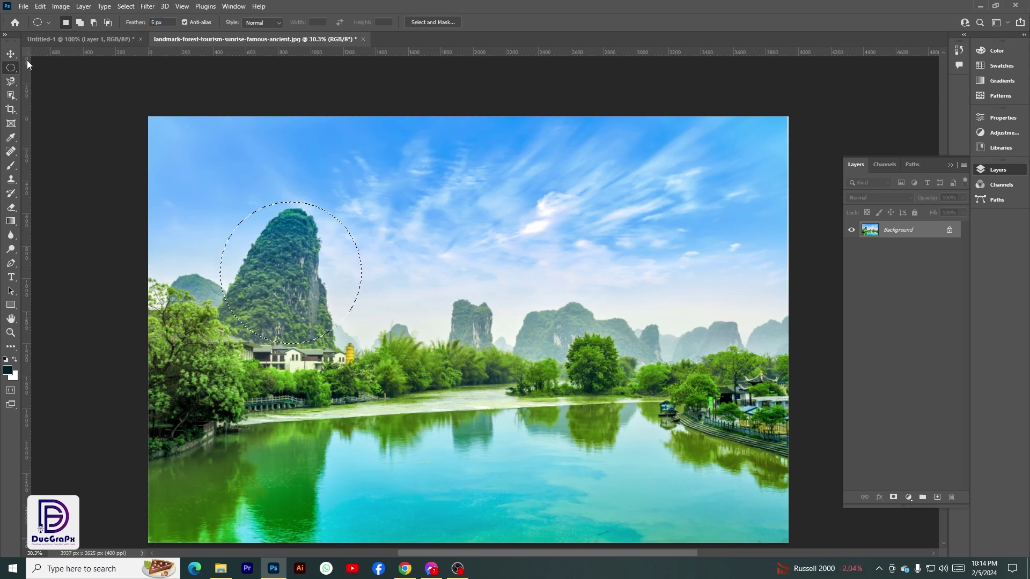
Move the newly selected circular peak area into Untitled-1 and scale it down to sit right of the larger circular cutout.
key("v")
left_click_drag(324, 296, 650, 262)
left_click_drag(794, 426, 611, 241)
left_click_drag(578, 192, 671, 291)
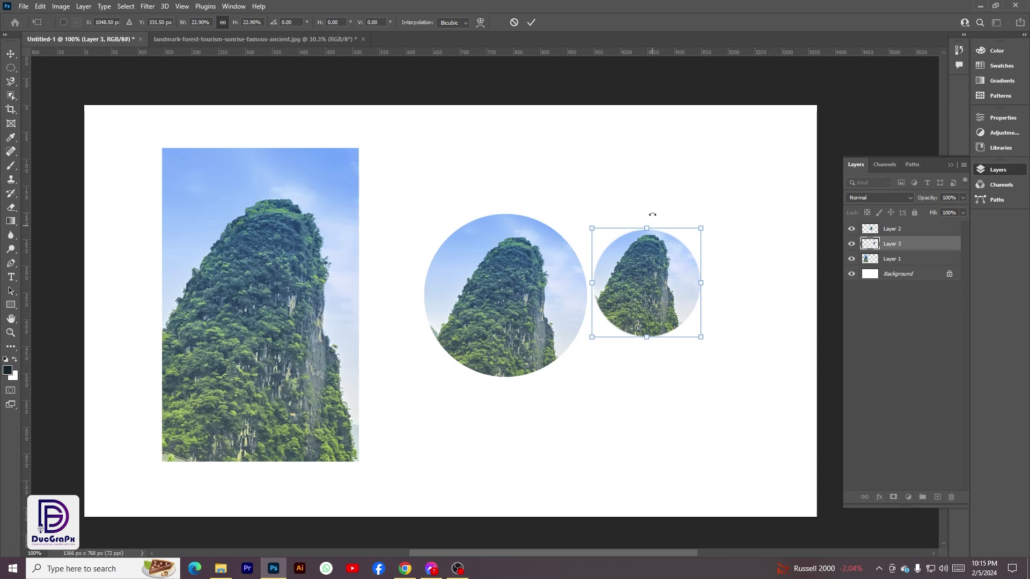
left_click_drag(700, 341, 720, 358)
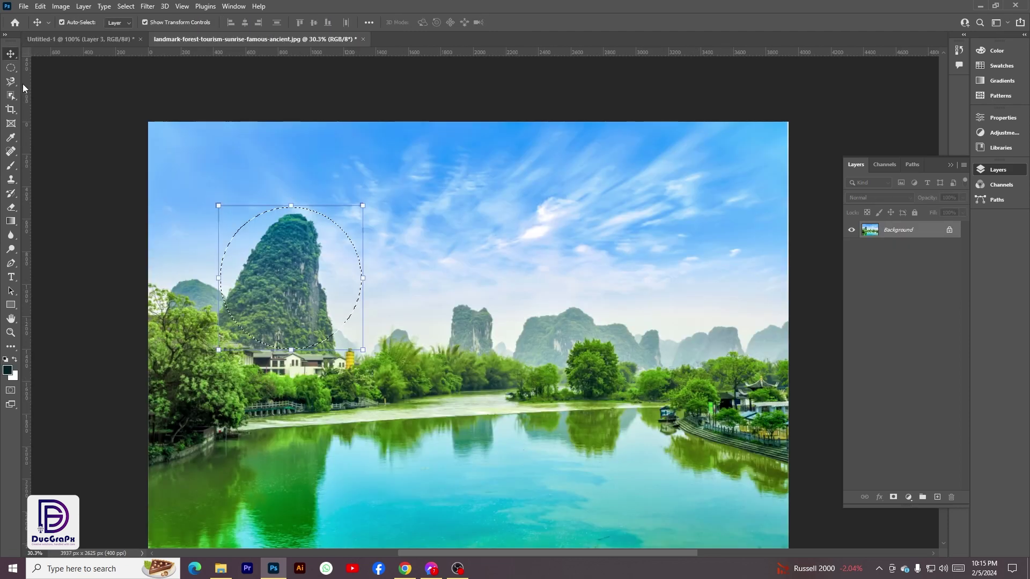
Set the Elliptical Marquee feather to 10.2 px and move the circular peak selection with the Move tool.
left_click(11, 68)
left_click(135, 23)
left_click_drag(137, 29, 159, 33)
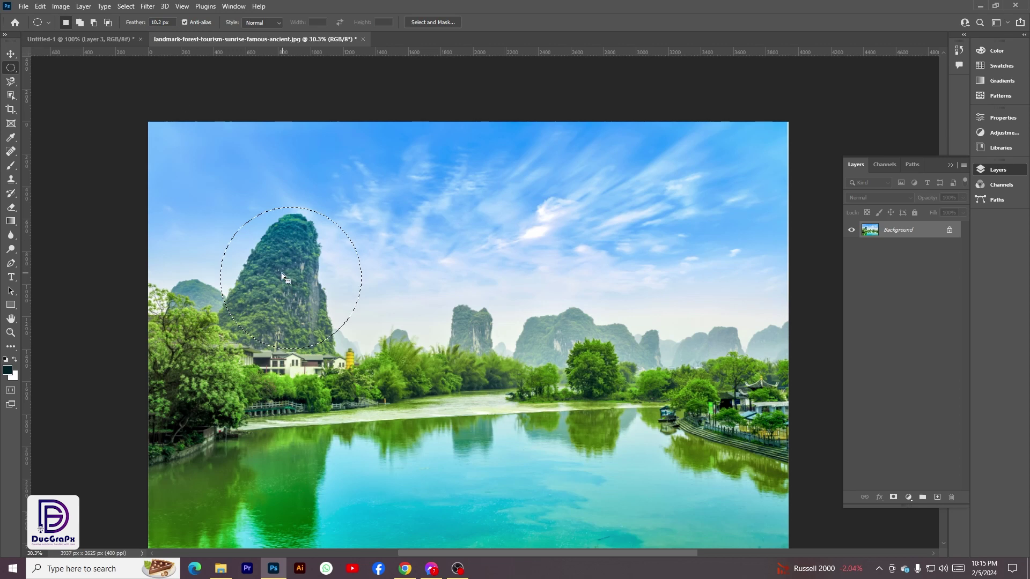
key("v")
left_click_drag(296, 267, 469, 199)
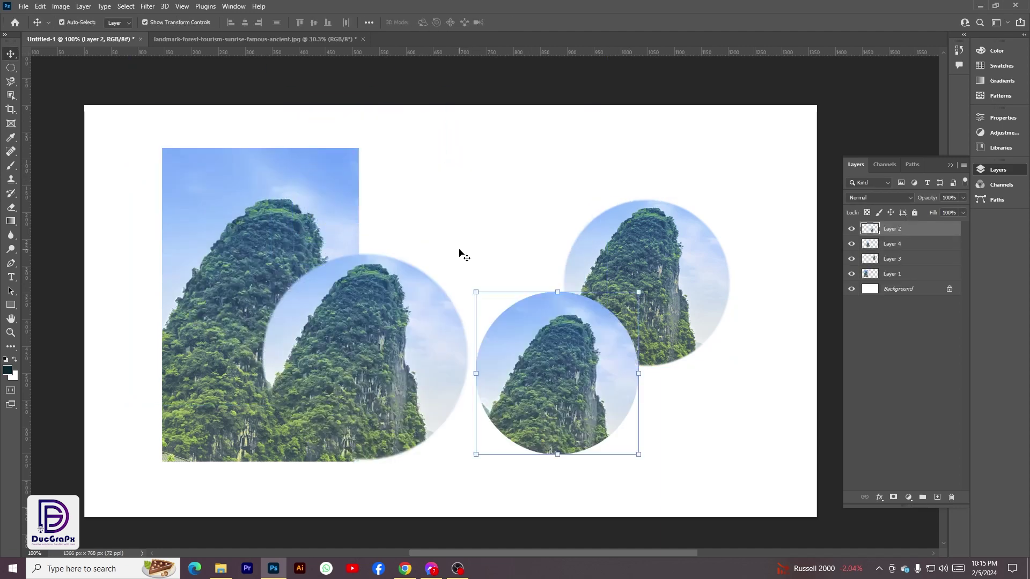
Nudge the left circular cutout in Untitled-1 slightly left and the middle circular cutout slightly up.
left_click(390, 364)
left_click_drag(390, 364, 384, 364)
left_click_drag(509, 367, 509, 358)
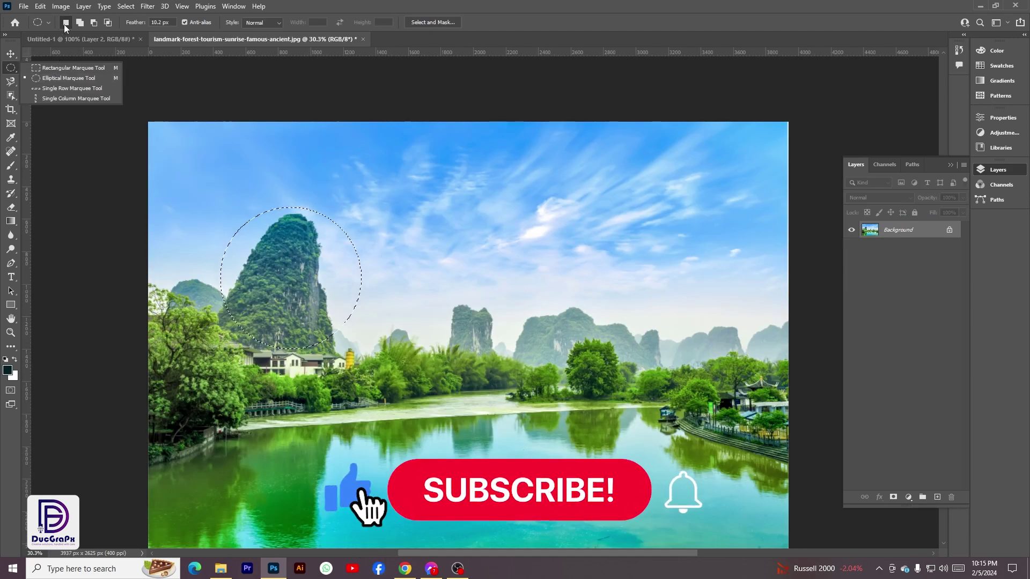
Add three ellipses to the peak selection, over the middle hills, the upper right and the river, and move the combined areas.
left_click(81, 24)
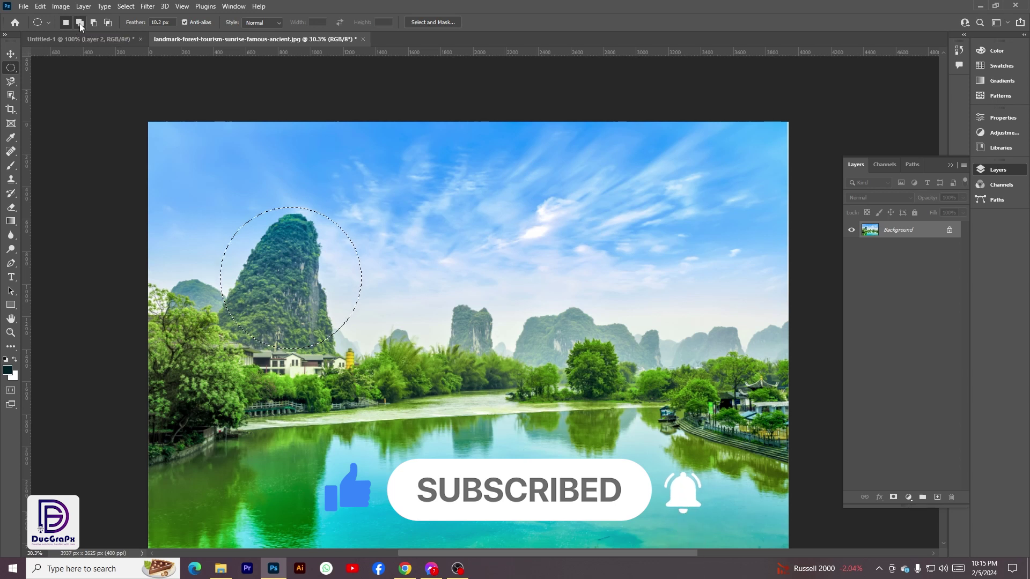
left_click_drag(436, 219, 612, 375)
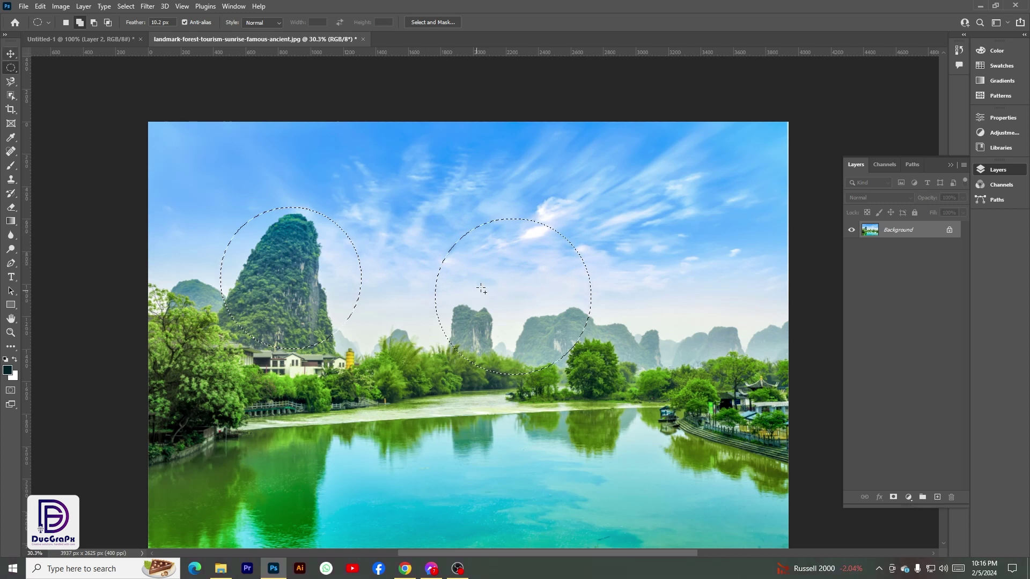
left_click_drag(627, 191, 759, 332)
left_click_drag(375, 375, 472, 471)
left_click(10, 54)
left_click_drag(337, 295, 617, 335)
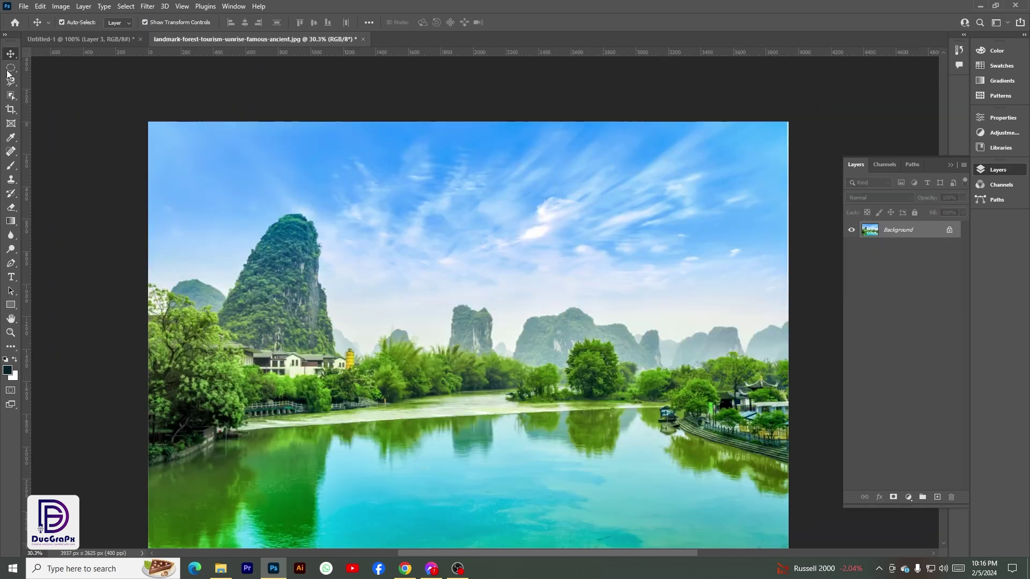
Select the peak with a circle and subtract elliptical pieces from the selection's right, left and upper-left edges.
left_click(8, 71)
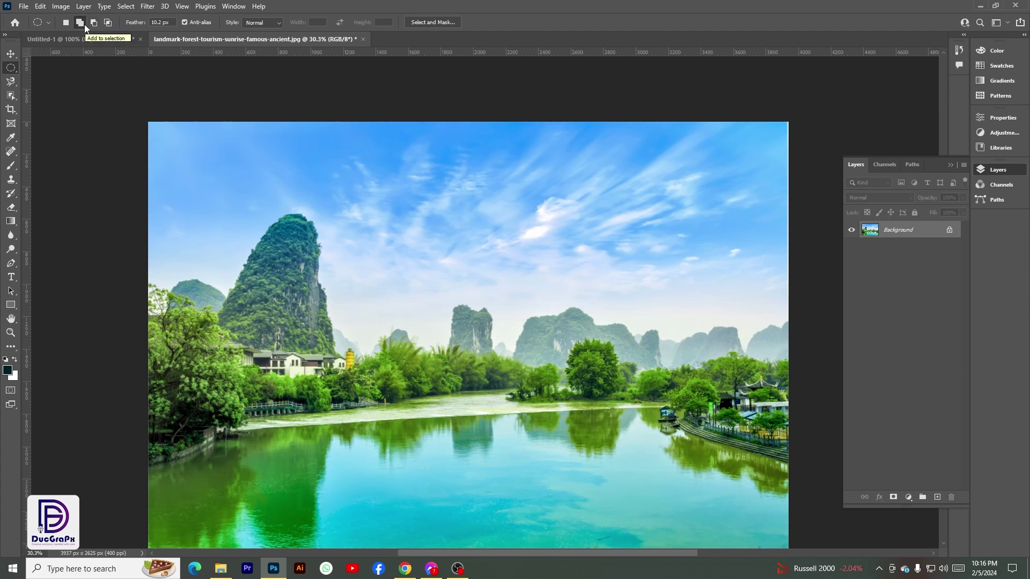
left_click_drag(228, 186, 373, 323)
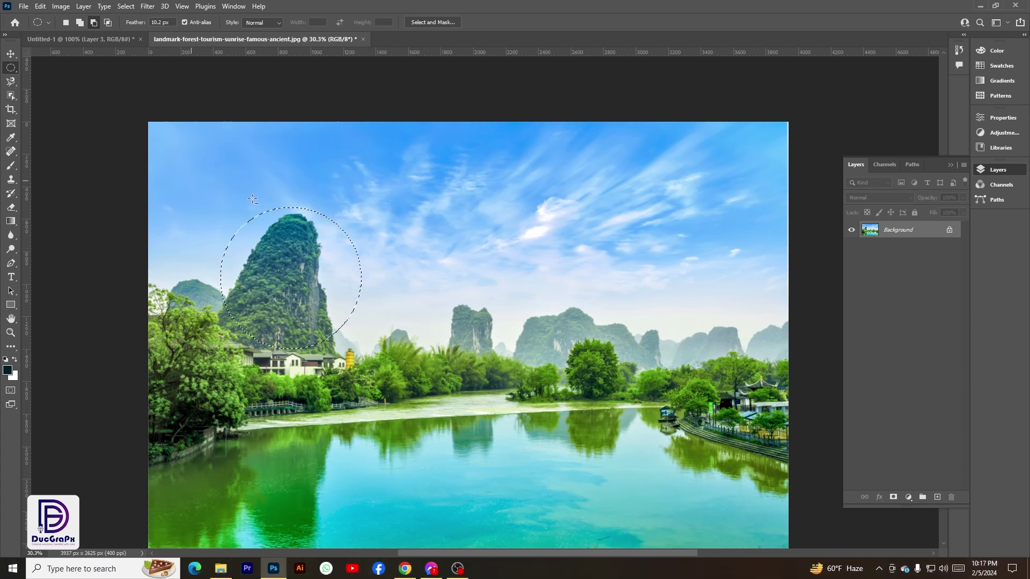
left_click_drag(337, 240, 409, 351)
left_click_drag(217, 227, 263, 370)
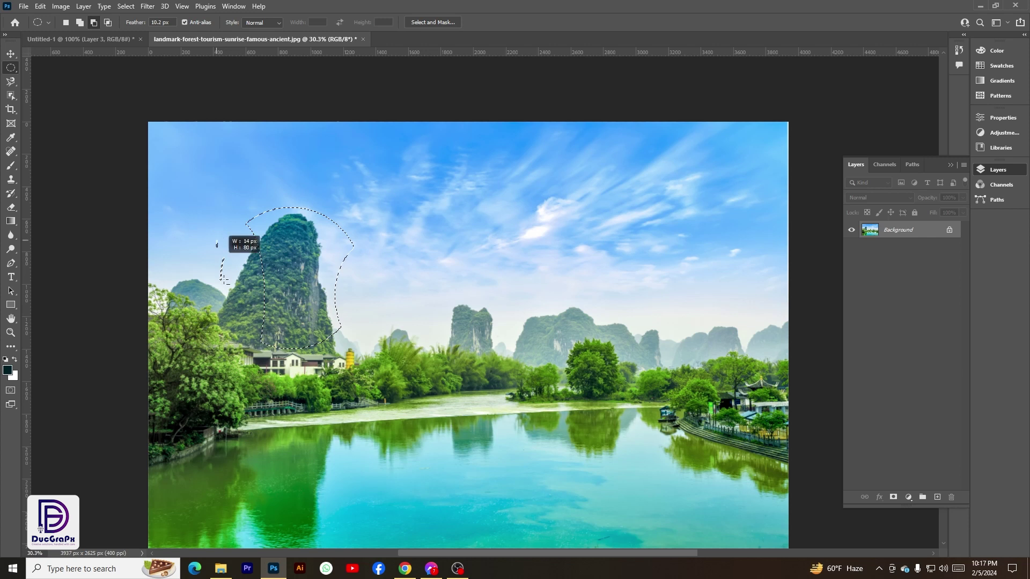
left_click_drag(251, 224, 285, 293)
left_click_drag(237, 194, 289, 269)
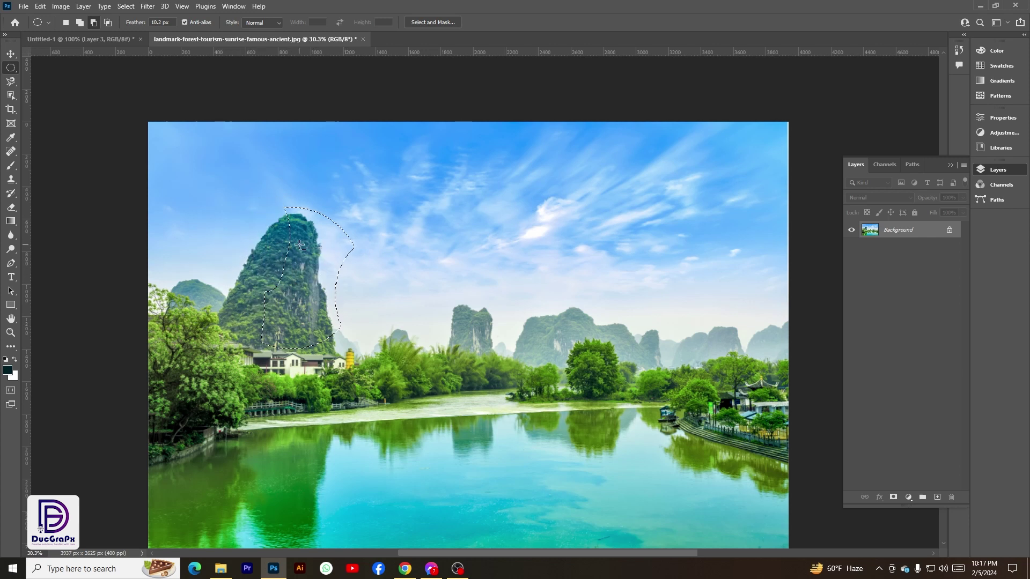
Reshape the peak selection with three more ellipses over its centre, upper right and right side.
key("shift")
left_click_drag(268, 237, 342, 339)
left_click_drag(308, 206, 368, 297)
left_click_drag(293, 189, 418, 331)
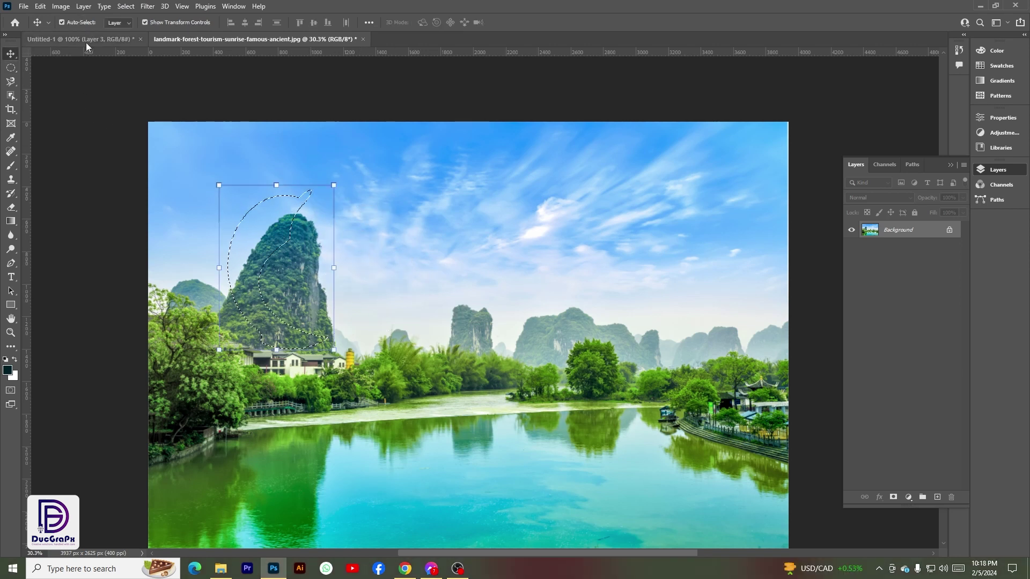
In Untitled-1, move the upper small circular cutout slightly right and down, and highlight the cutouts on Layers 3 and 4.
left_click(86, 42)
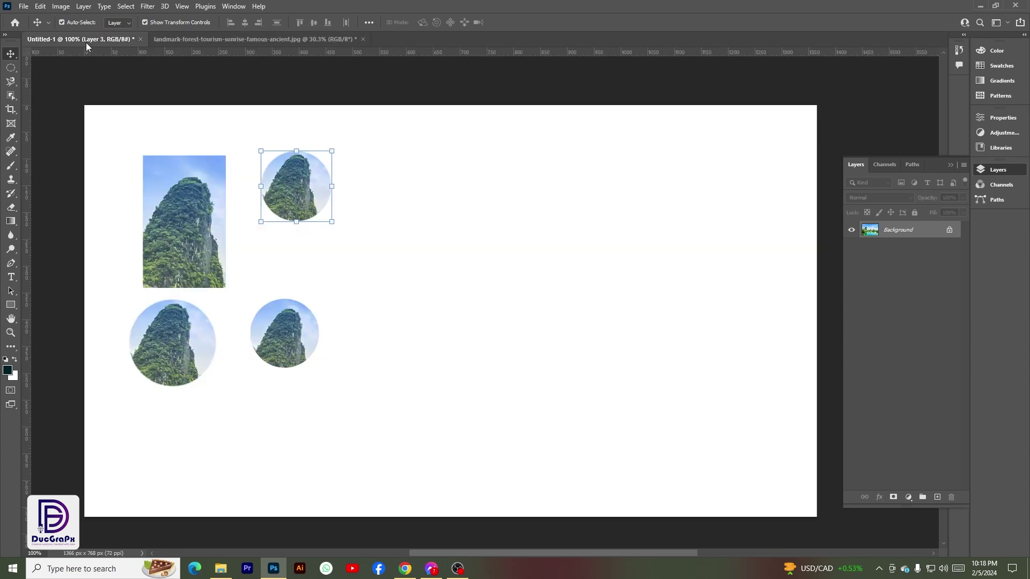
left_click(363, 271)
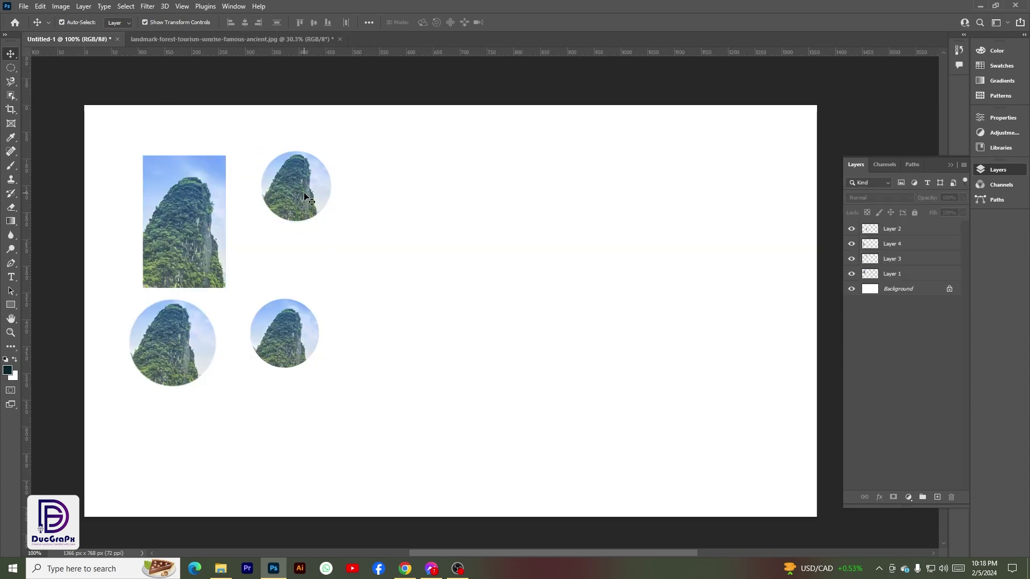
left_click_drag(309, 200, 323, 216)
left_click(902, 232)
left_click(901, 263)
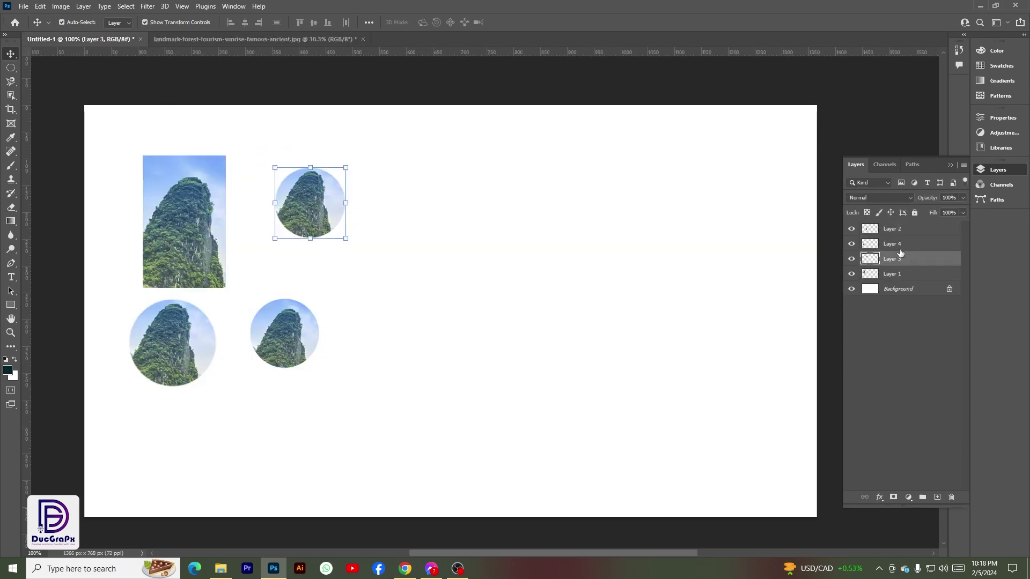
left_click(900, 247)
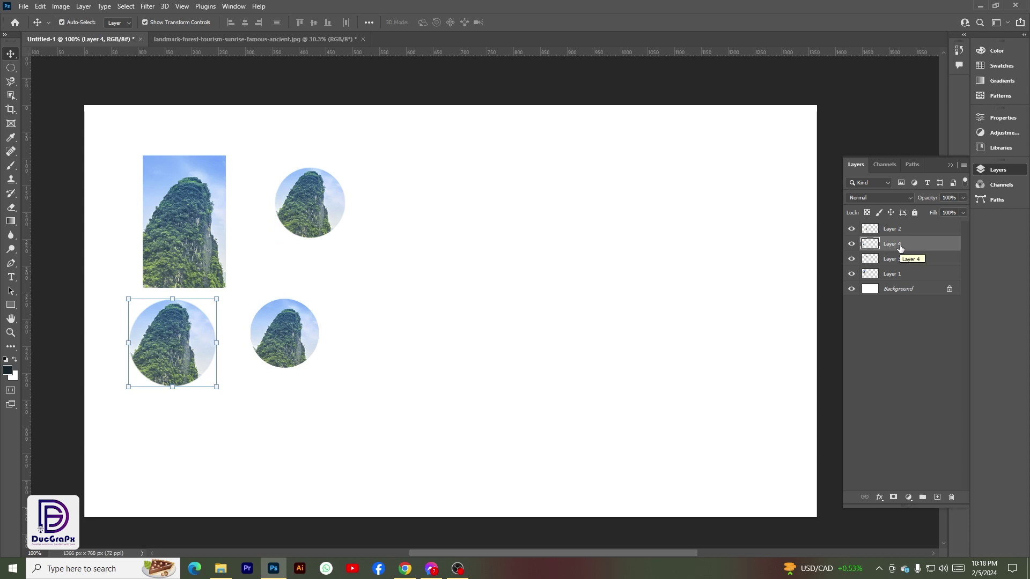
Enlarge the circular cutout on Layer 2 to 221.33% and move it to the middle of the canvas.
left_click(900, 230)
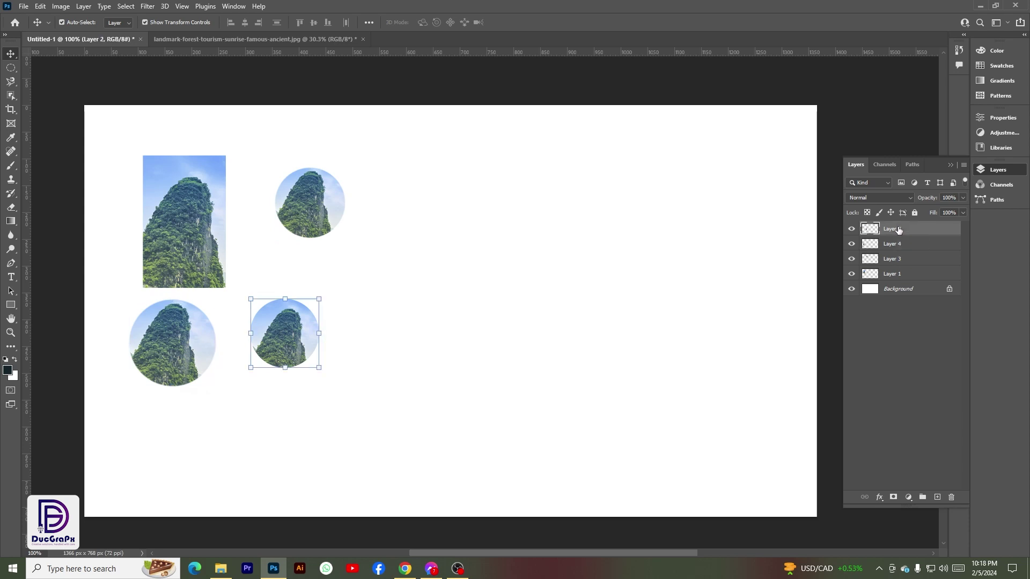
left_click_drag(320, 369, 363, 407)
left_click_drag(306, 358, 520, 356)
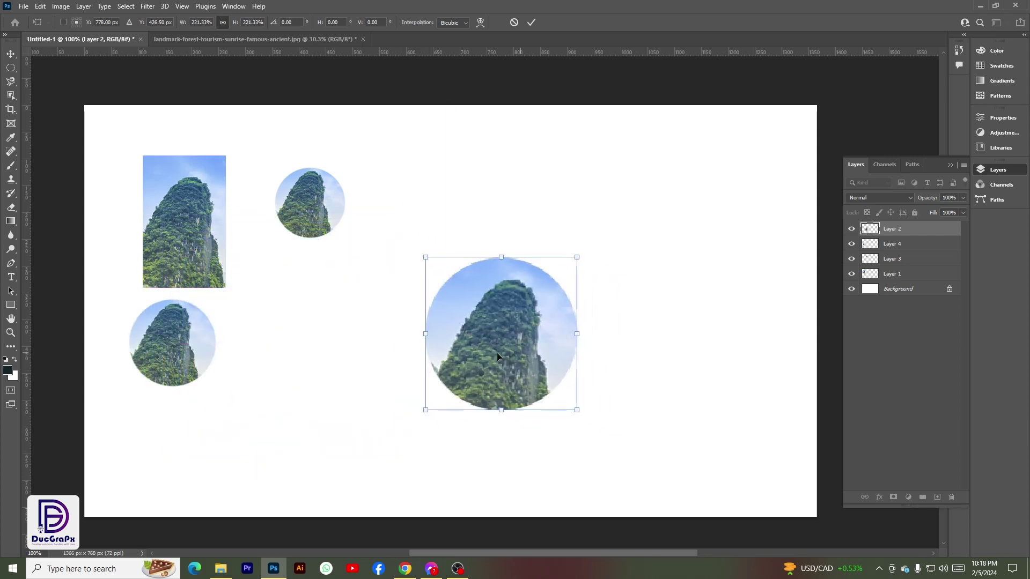
key("Return")
Move the rectangular cutout to the canvas centre, enlarge it, and place the large circular cutout overlapping its right side.
left_click_drag(204, 256, 425, 317)
left_click(450, 350)
left_click_drag(448, 351, 485, 393)
left_click_drag(412, 317, 595, 361)
left_click(530, 23)
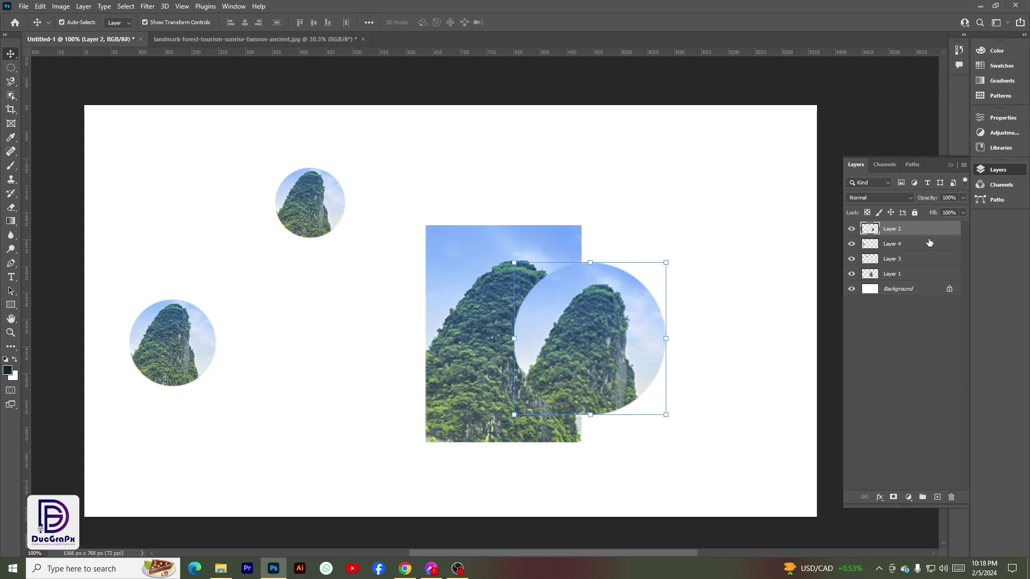
Send Layer 2 backward one level at a time until it sits directly above the Background.
left_click_drag(929, 242, 929, 242)
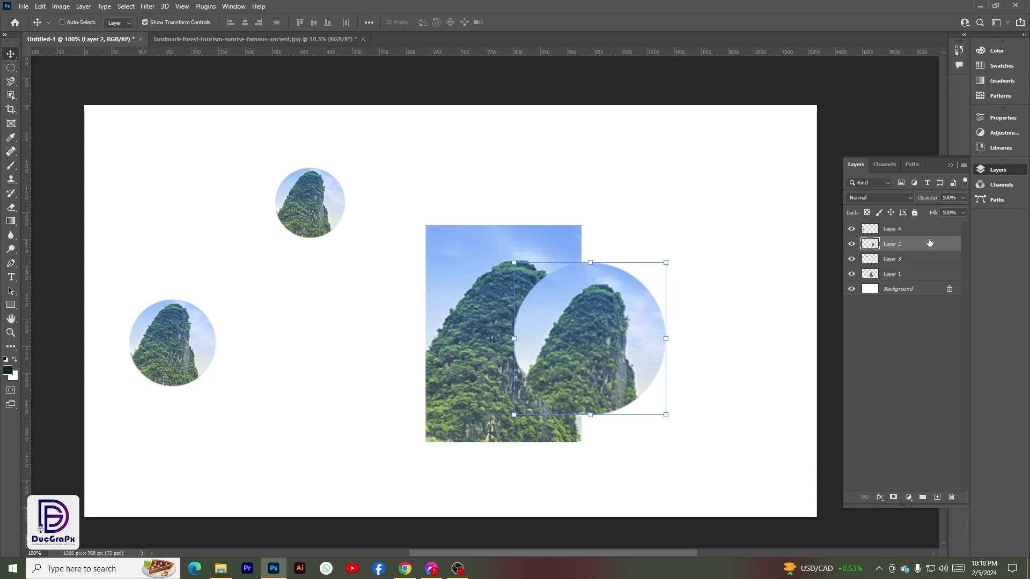
key("ctrl+bracketleft")
key("ctrl+bracketleft")
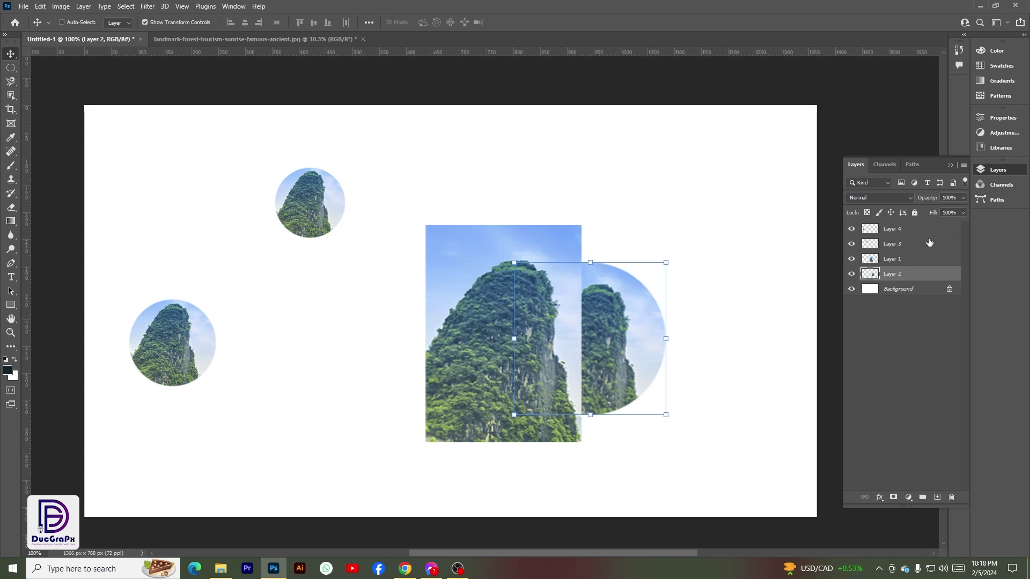
Bring Layer 2 forward level by level to the top of the stack and move its circle up and right.
key("ctrl+bracketright")
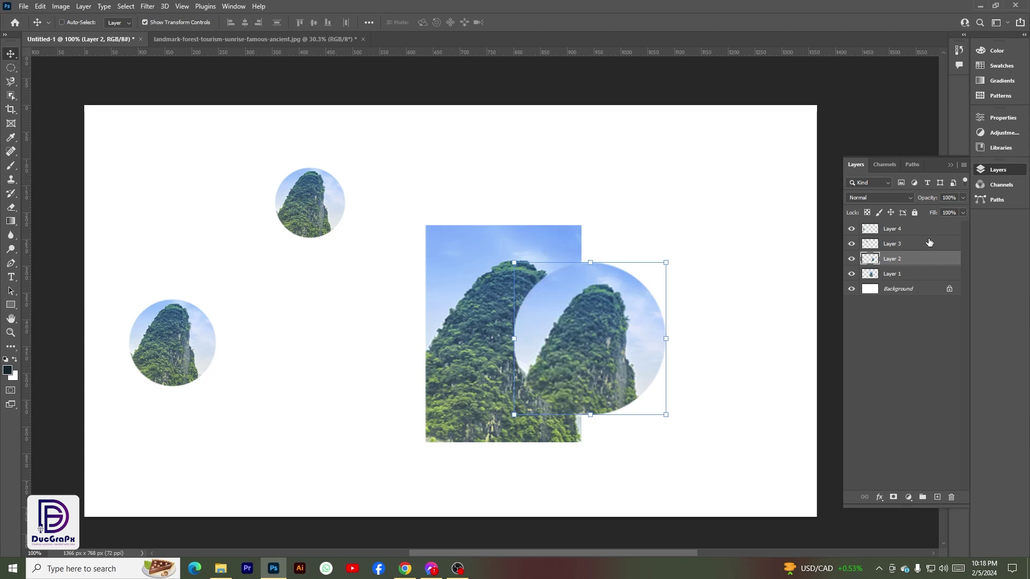
key("ctrl+bracketright")
key("ctrl+bracketright")
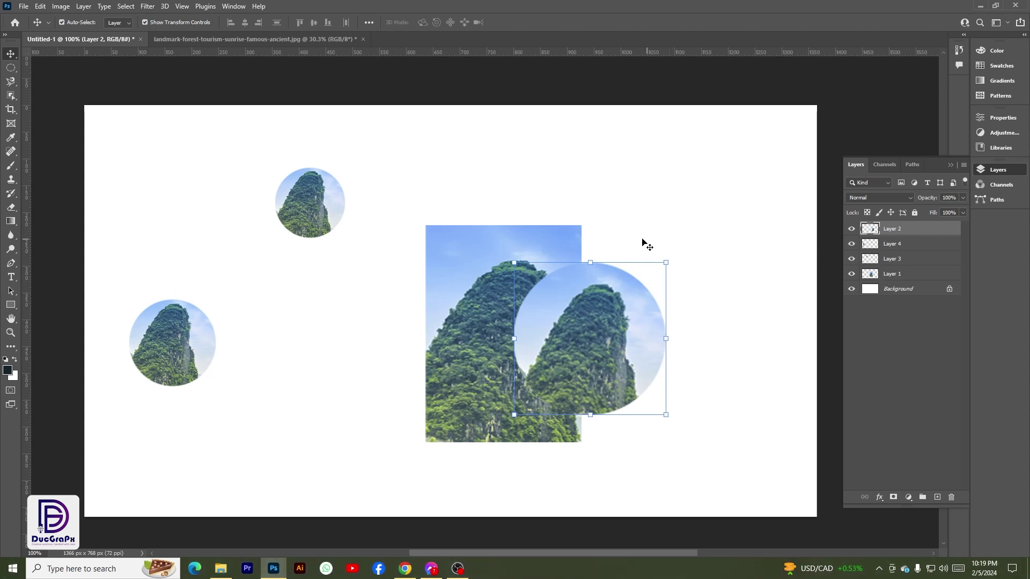
left_click(637, 220)
left_click_drag(599, 343, 624, 284)
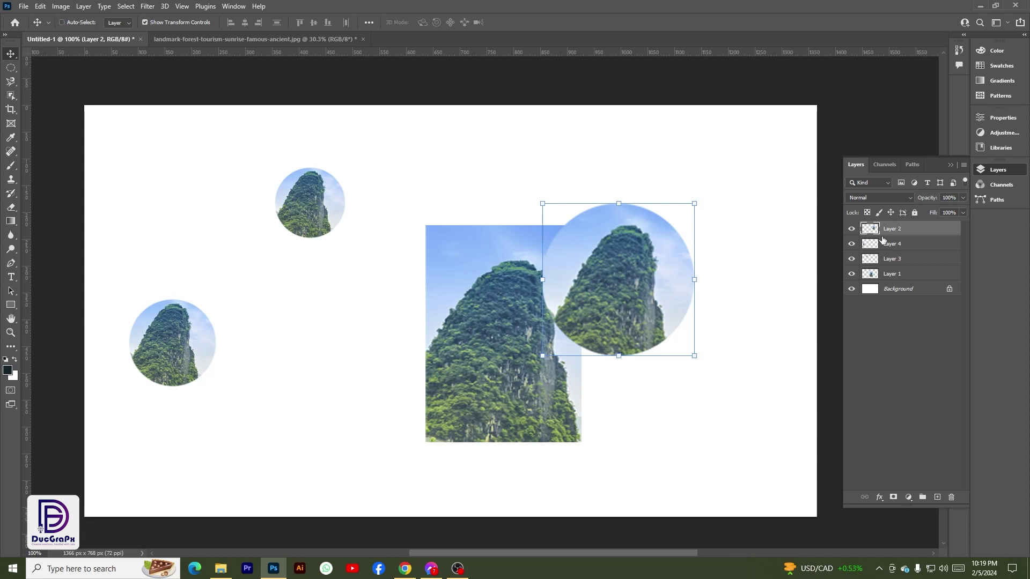
Send Layer 2 straight to the back of the stack and bring it straight to the front again.
key("ctrl+shift+bracketleft")
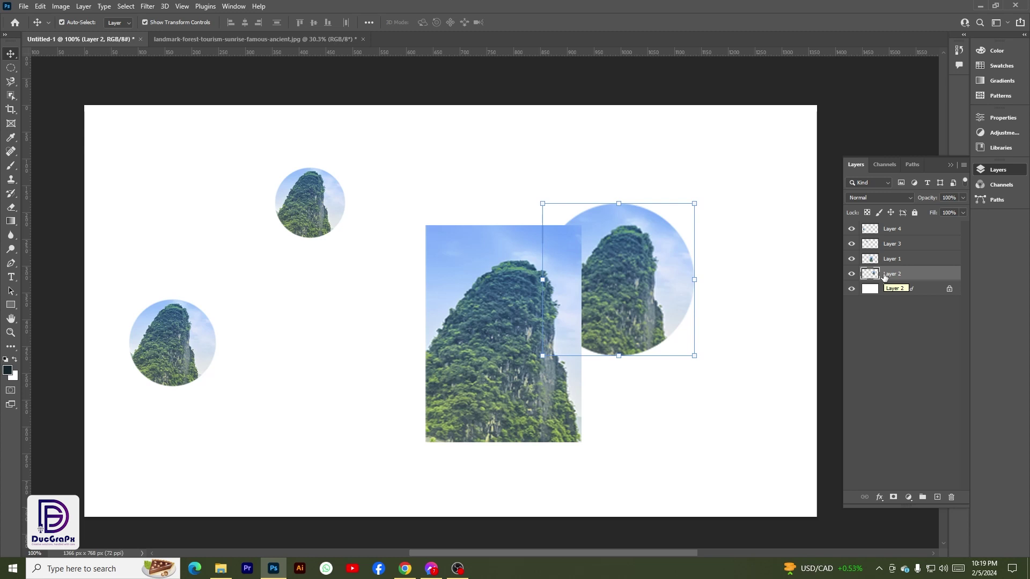
key("ctrl")
key("ctrl+shift+bracketright")
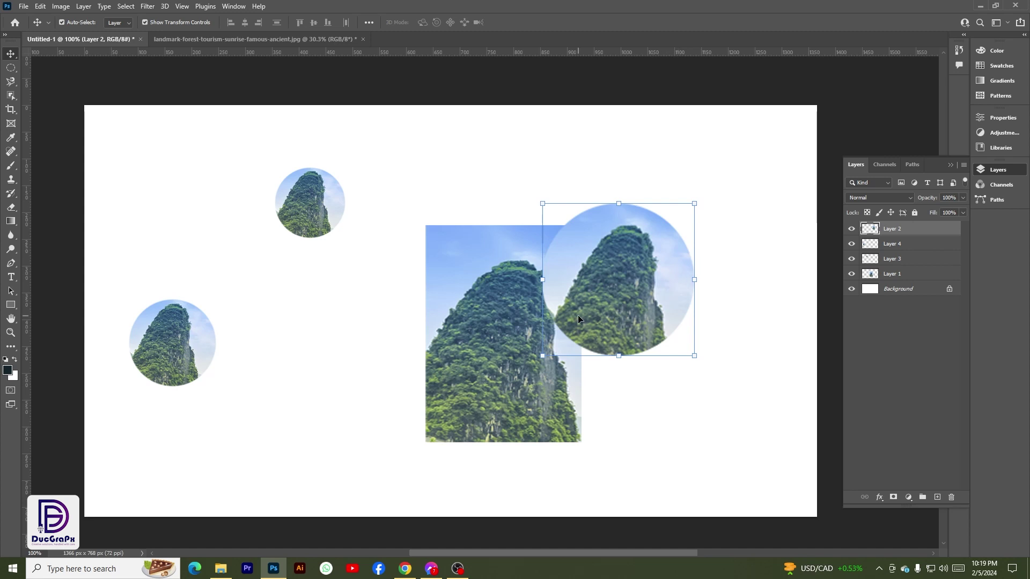
Move the rectangular cutout left and up, and the large circular cutout up and left, so they no longer overlap.
left_click_drag(491, 320, 294, 266)
left_click_drag(612, 288, 527, 236)
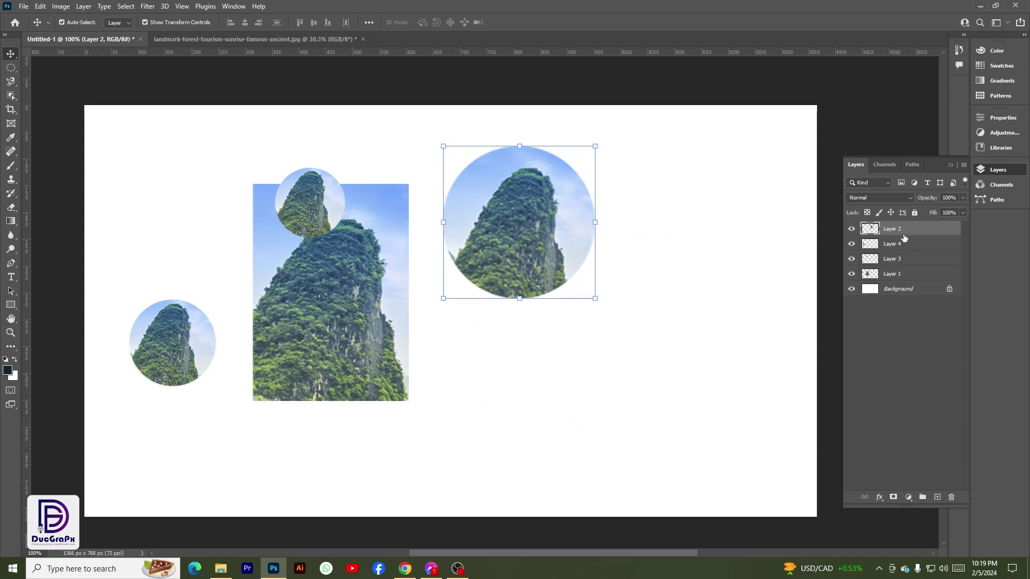
Duplicate Layer 2, place the copy at the upper right of the canvas, and move the original circle onto the rectangle's right edge.
key("ctrl+j")
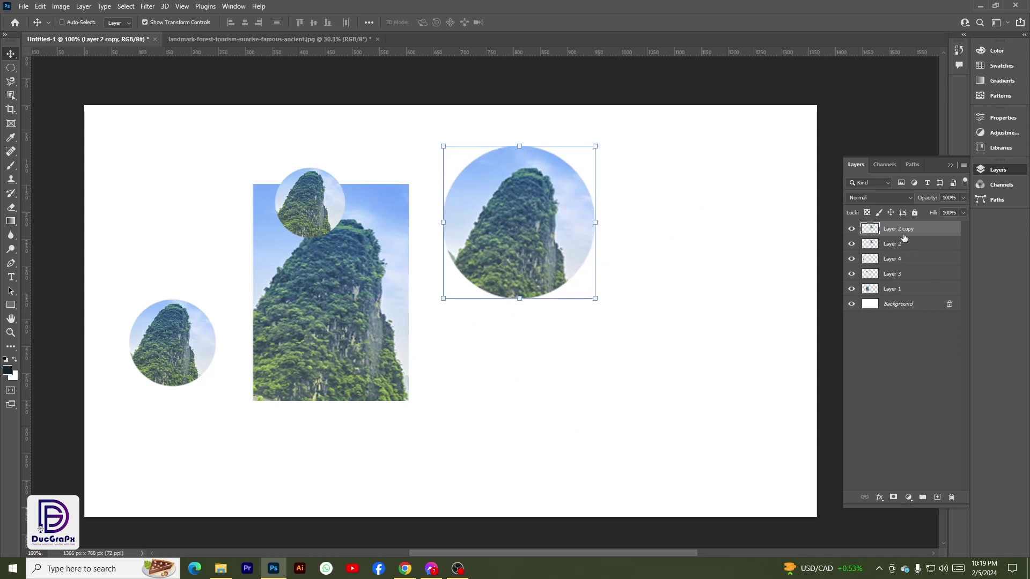
left_click_drag(529, 239, 667, 281)
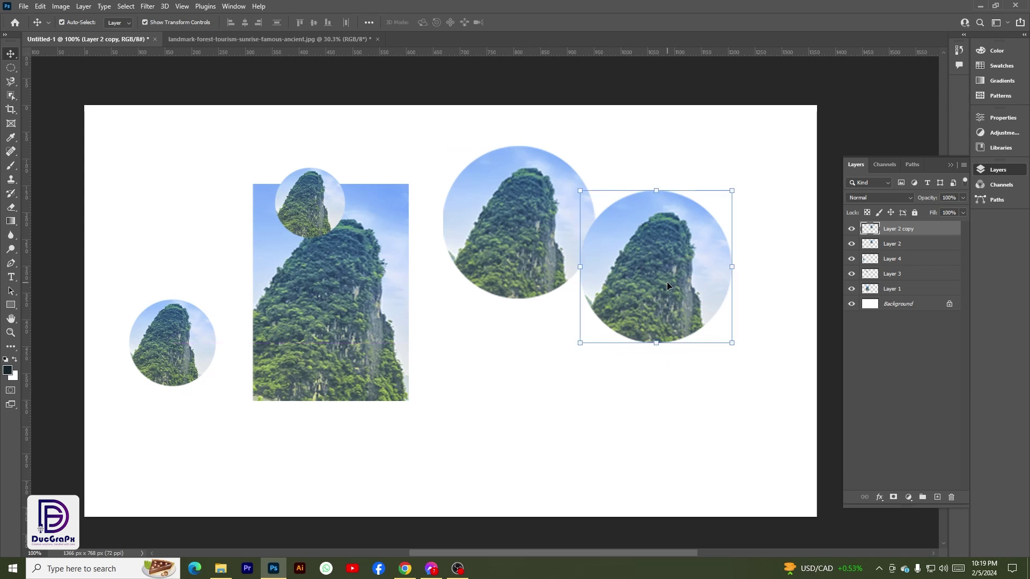
left_click_drag(500, 274, 431, 318)
left_click(628, 266)
left_click_drag(627, 267, 610, 254)
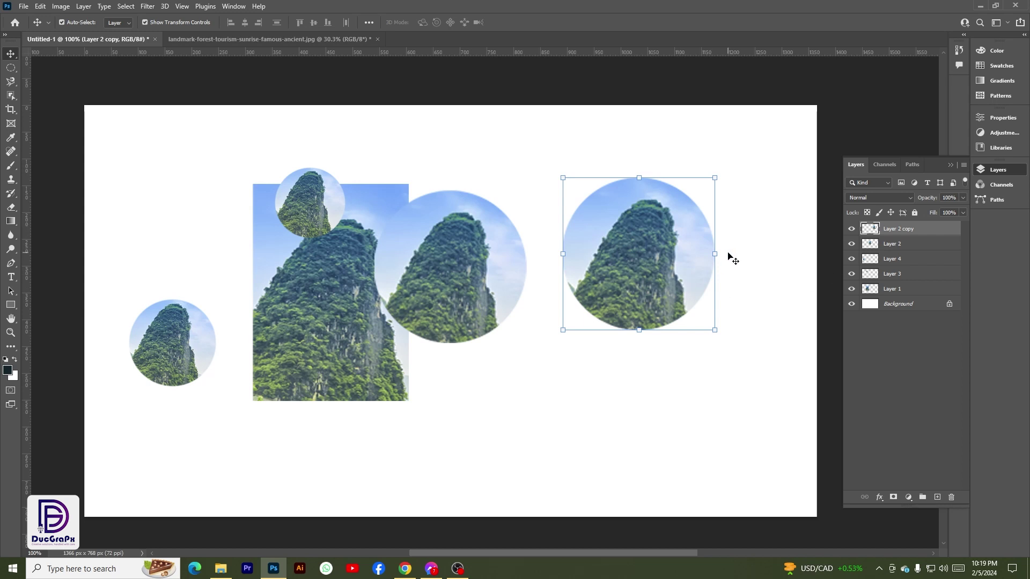
Duplicate the large circular cutout four more times around the canvas and shift the rectangular cutout left and up.
left_click_drag(664, 261, 725, 377)
left_click_drag(550, 417, 348, 435)
left_click_drag(558, 428, 414, 332)
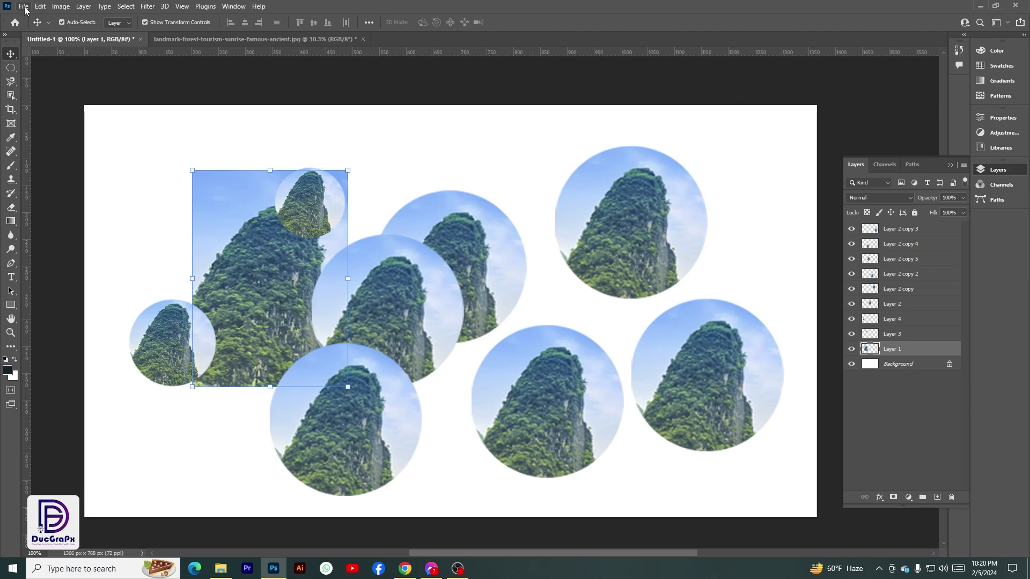
Start saving a copy of the document under a new name on the computer and browse to the DucGraPx folder on New Volume (D:).
left_click(26, 5)
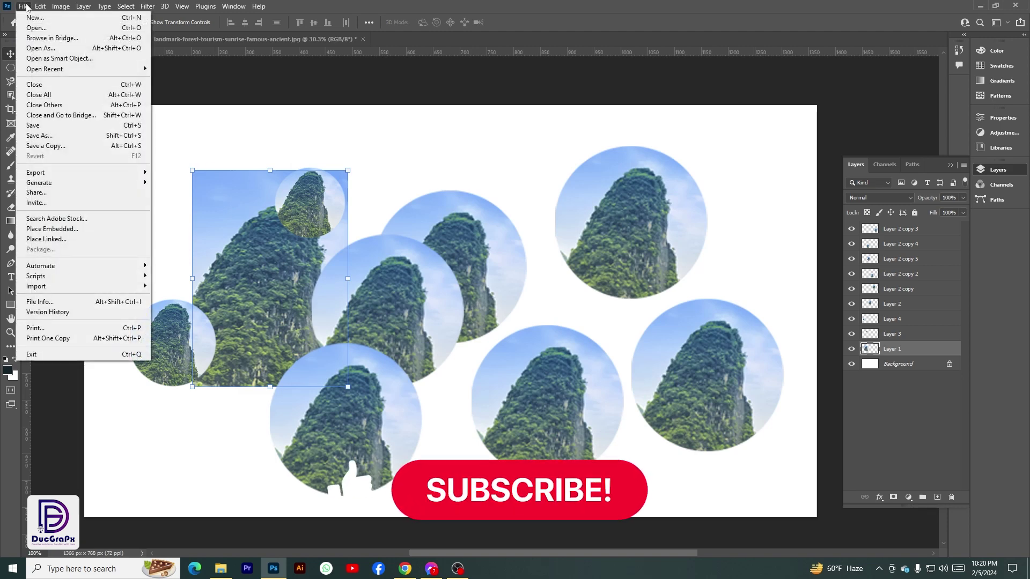
left_click(48, 136)
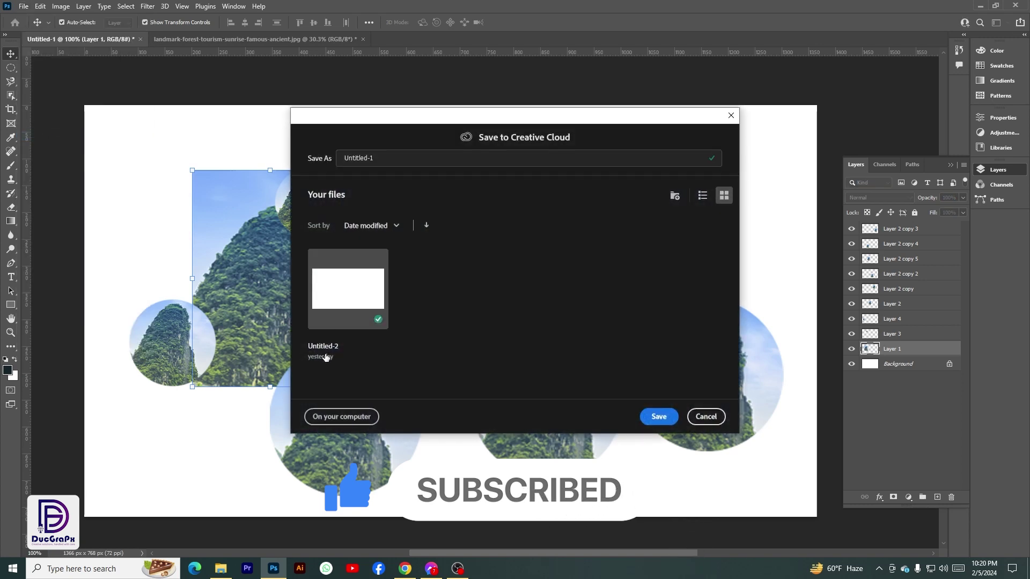
left_click(355, 417)
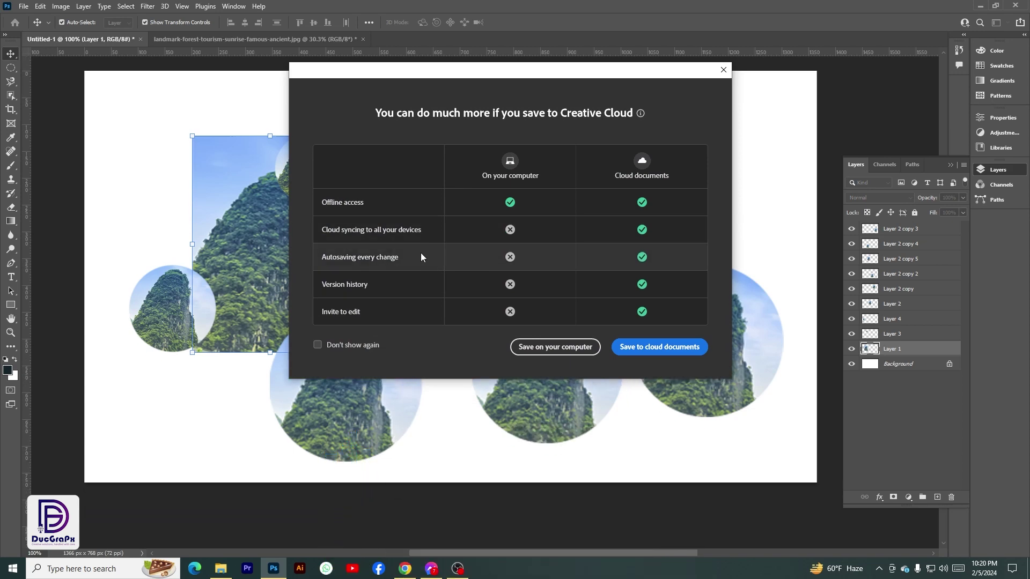
left_click(546, 349)
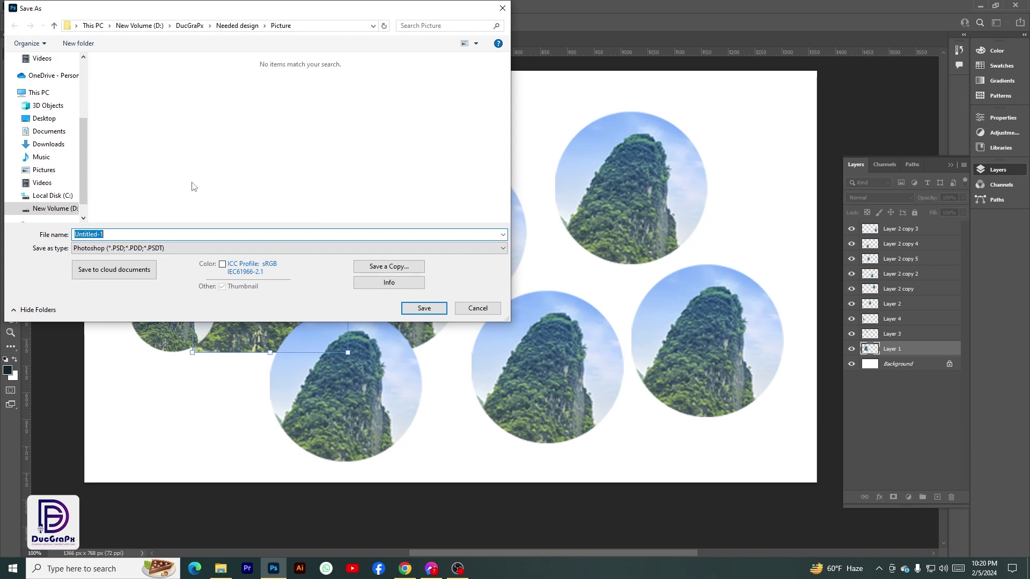
mouse_move(82, 159)
left_mouse_down()
mouse_move(82, 145)
mouse_move(81, 167)
left_mouse_up()
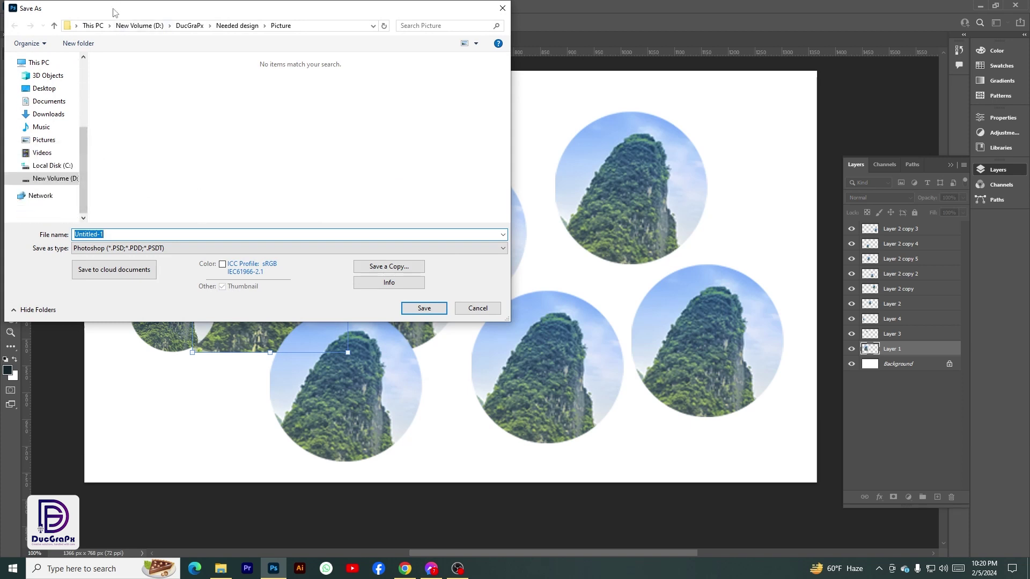
left_click_drag(116, 12, 159, 14)
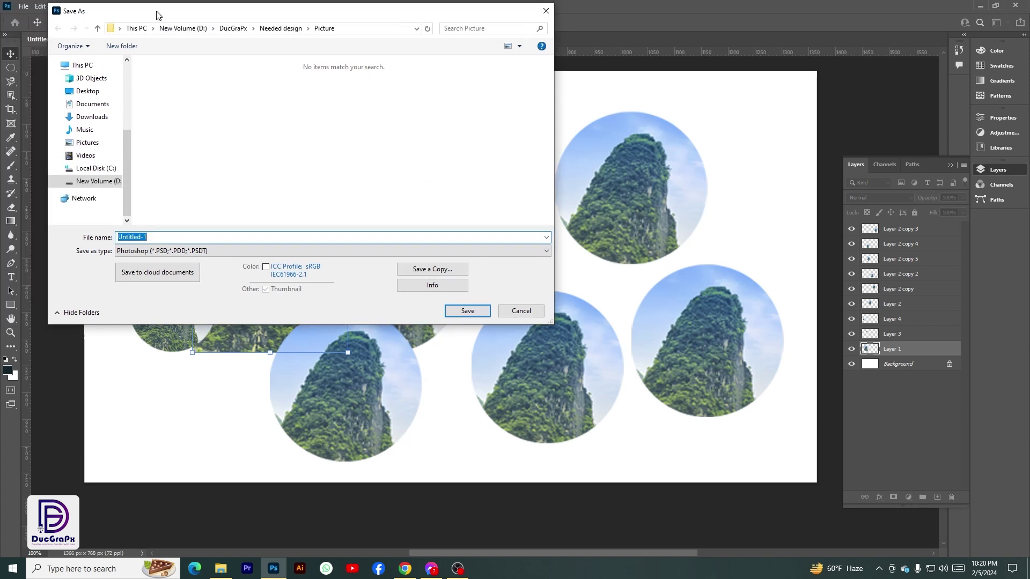
left_click(109, 184)
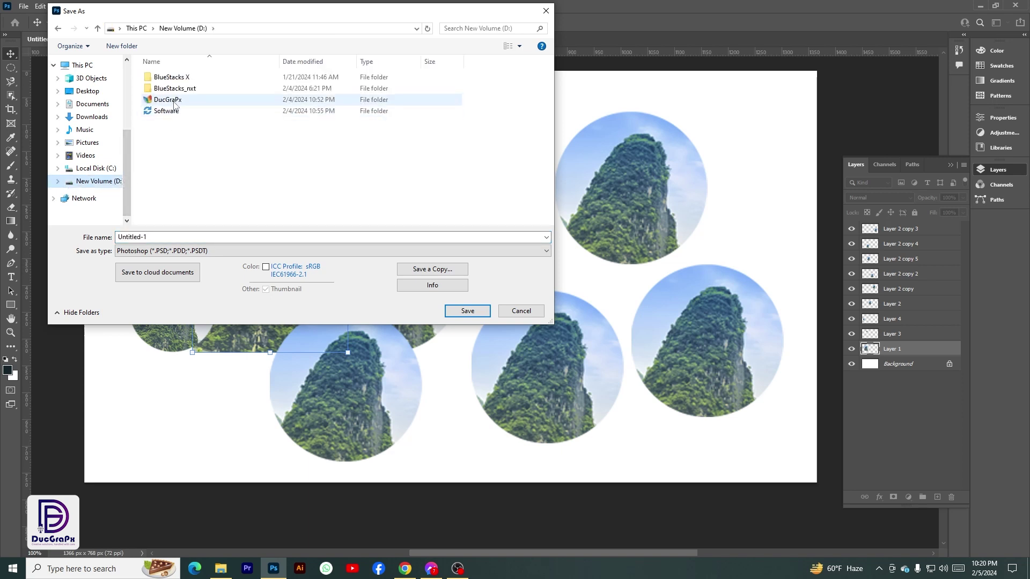
double_click(175, 105)
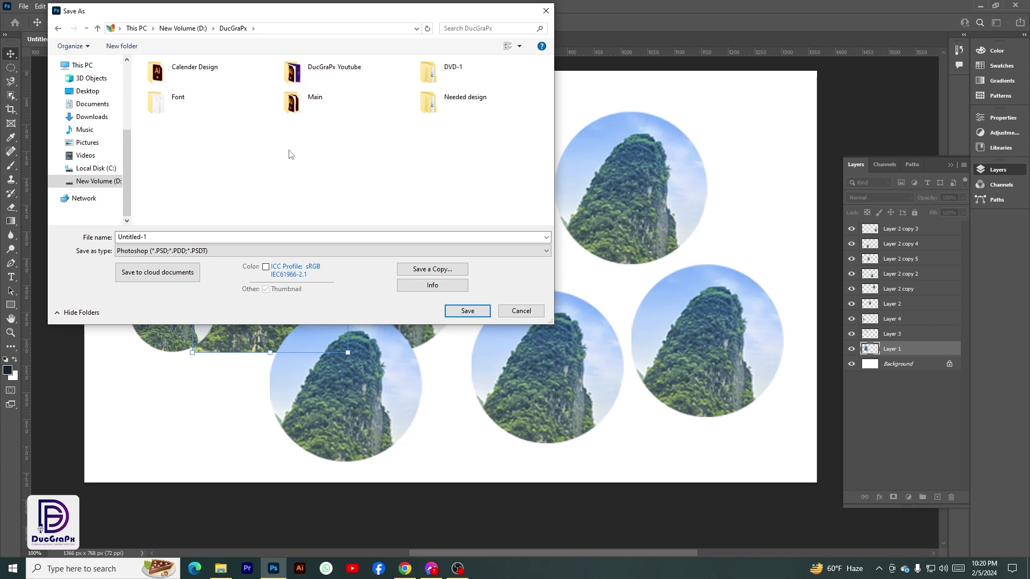
Create a new folder named PS WORK inside the DucGraPx folder and open it as the save location.
key("ctrl+shift+n")
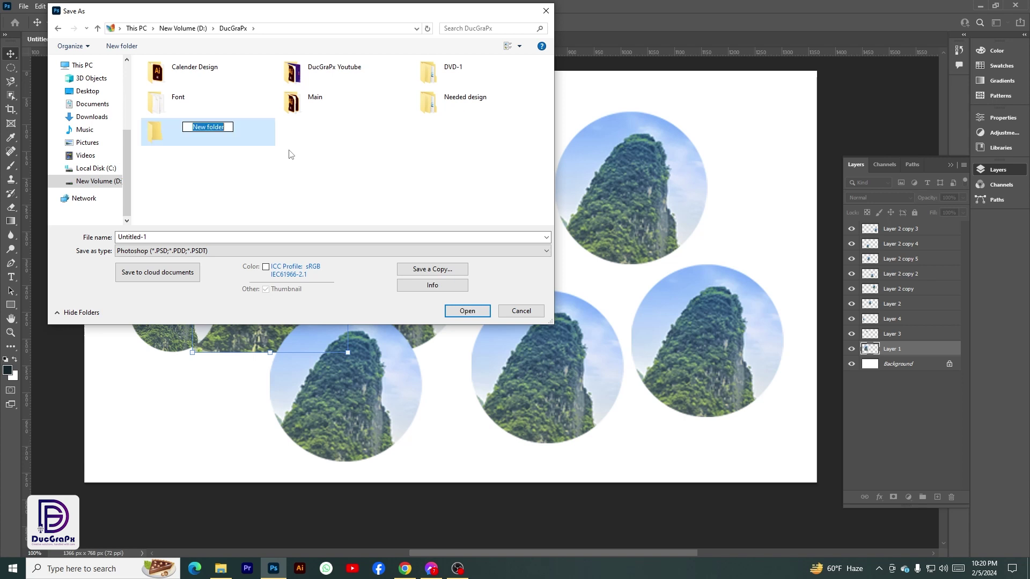
left_click(246, 157)
left_click(215, 143)
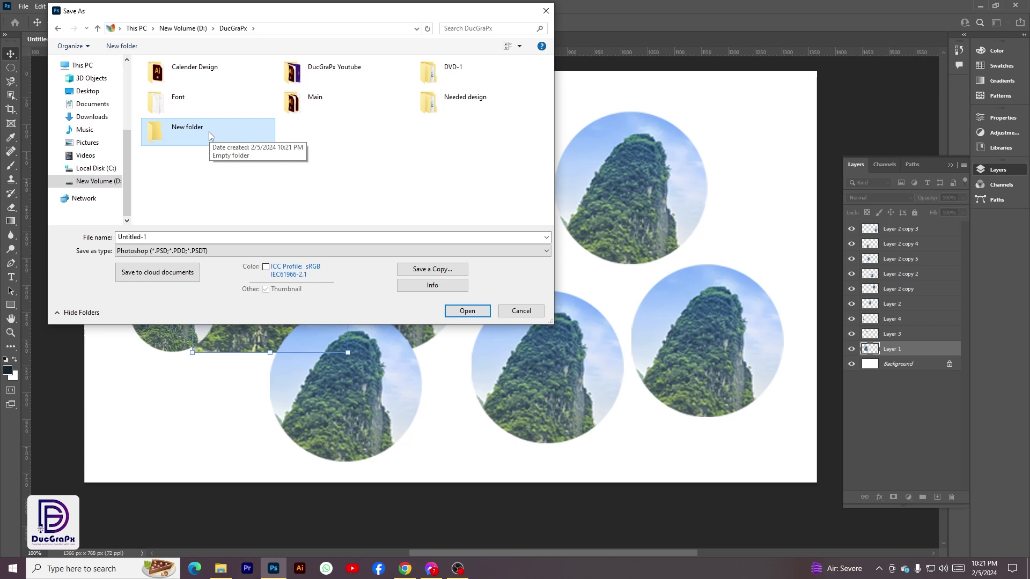
left_click(208, 131)
key("BackSpace")
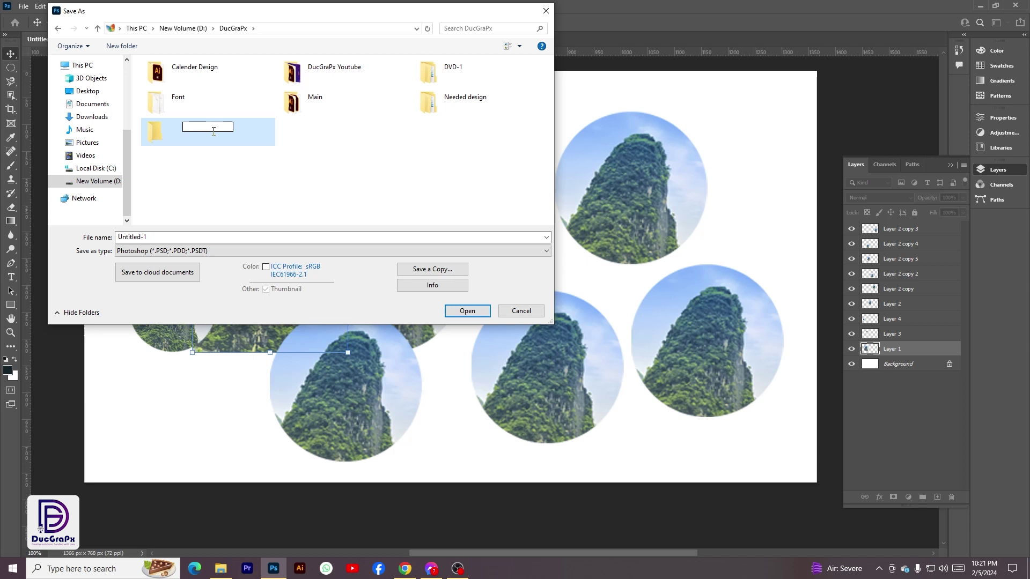
type("PS WORK")
key("Return")
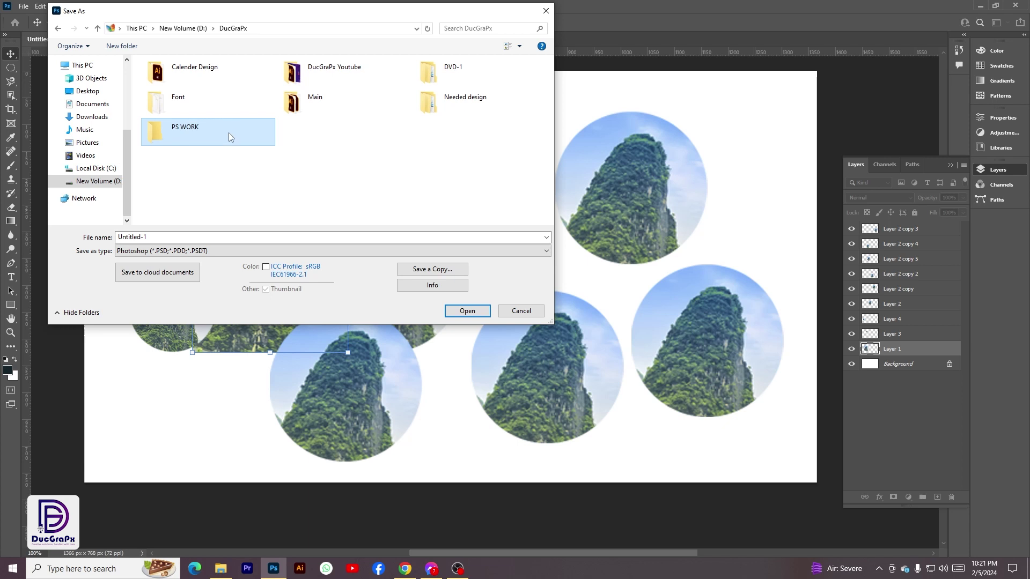
double_click(228, 133)
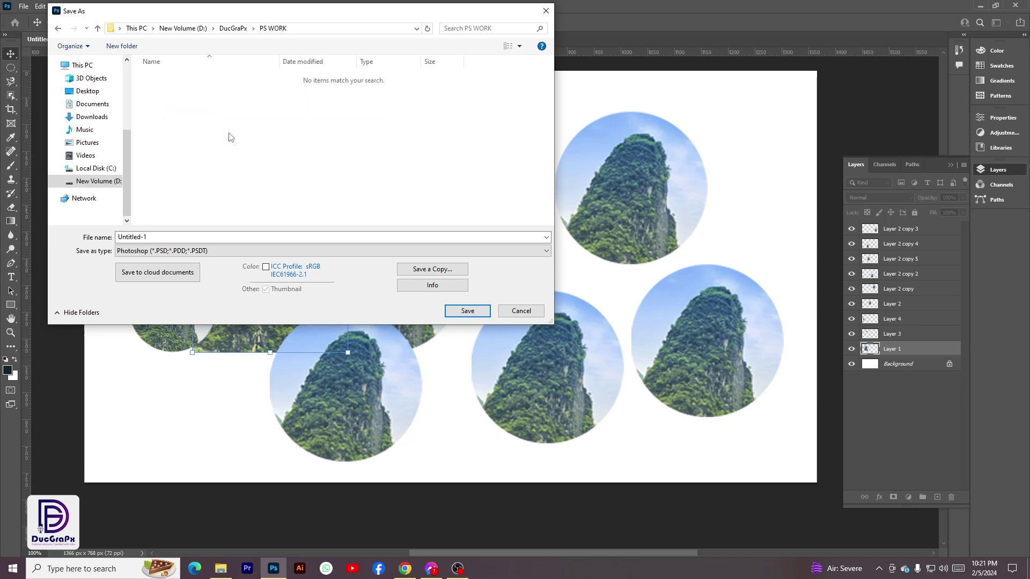
Save the document as PS 1st Work in Photoshop format with Maximize Compatibility on, and stop the format options from showing again.
double_click(156, 238)
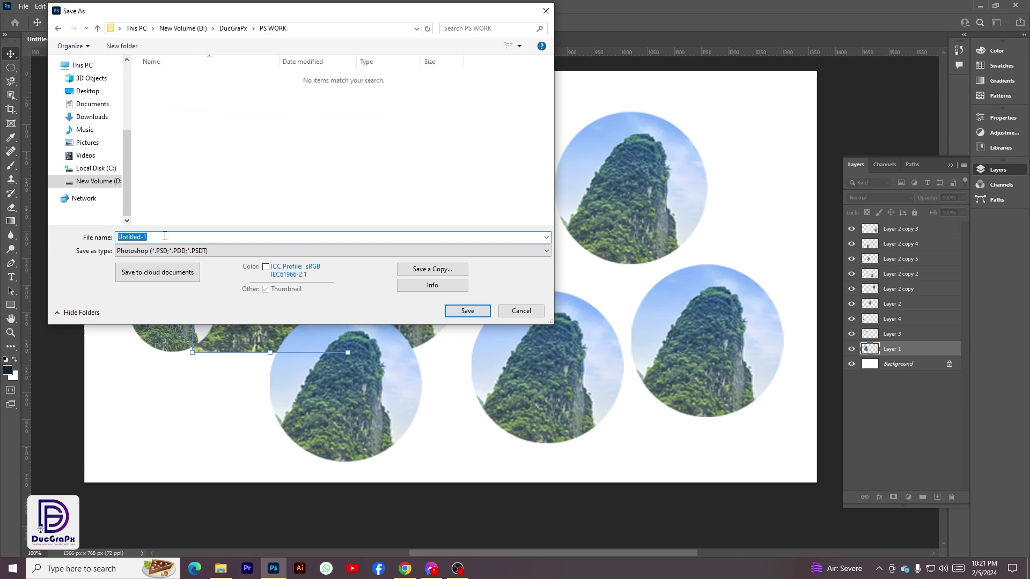
type("PS 1ws")
key("BackSpace")
key("BackSpace")
type("st Work")
key("Return")
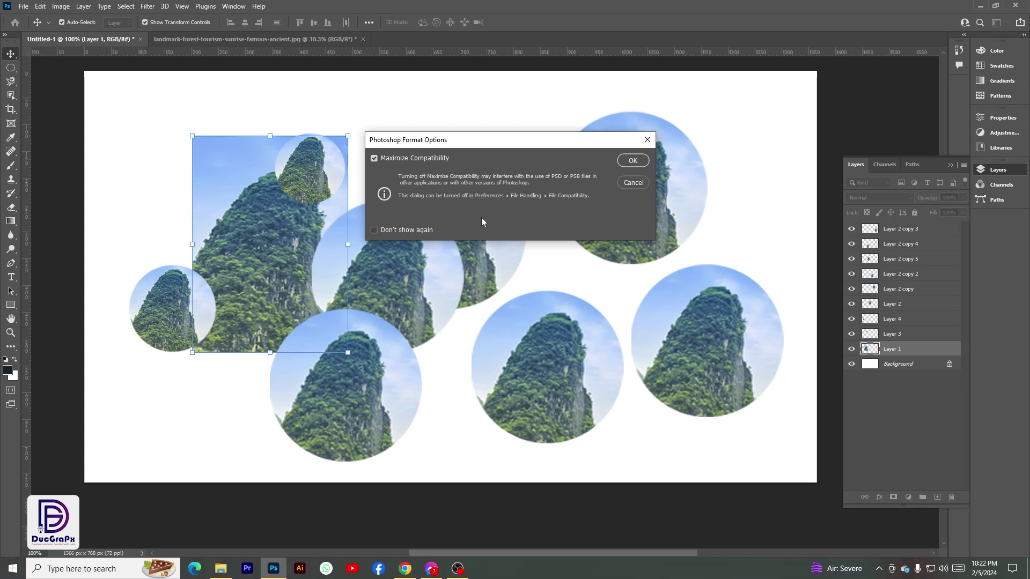
left_click(418, 230)
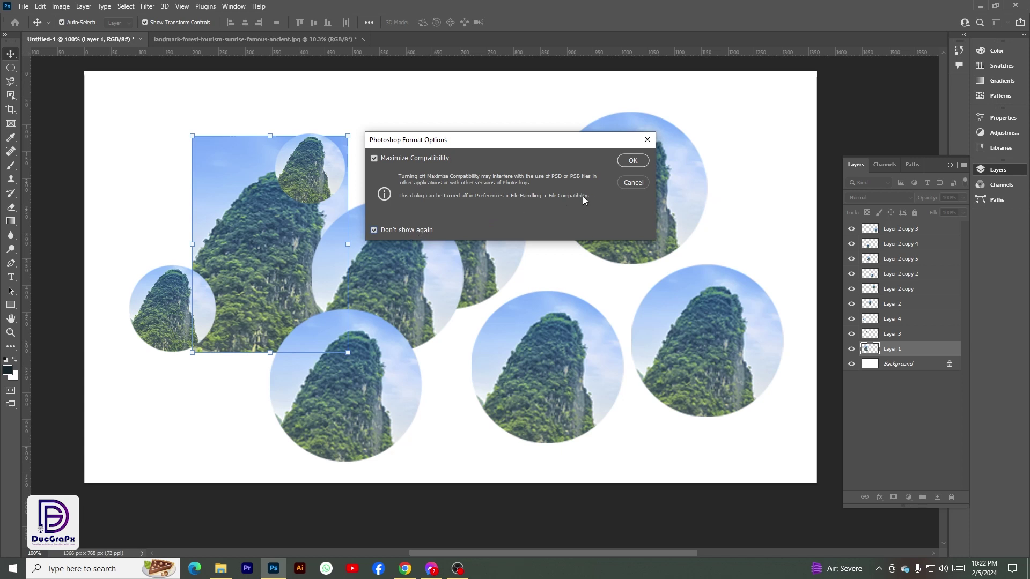
left_click(632, 161)
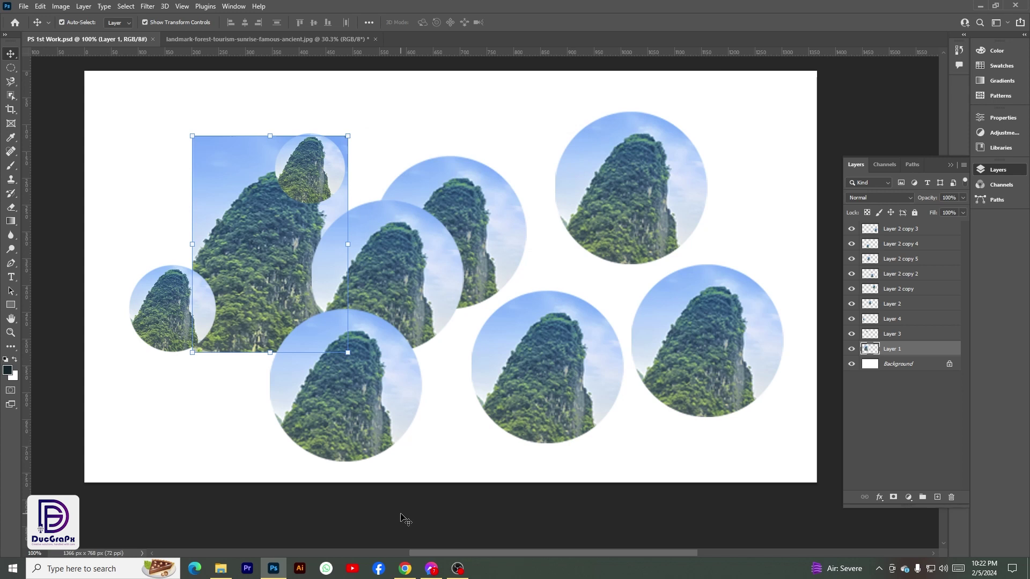